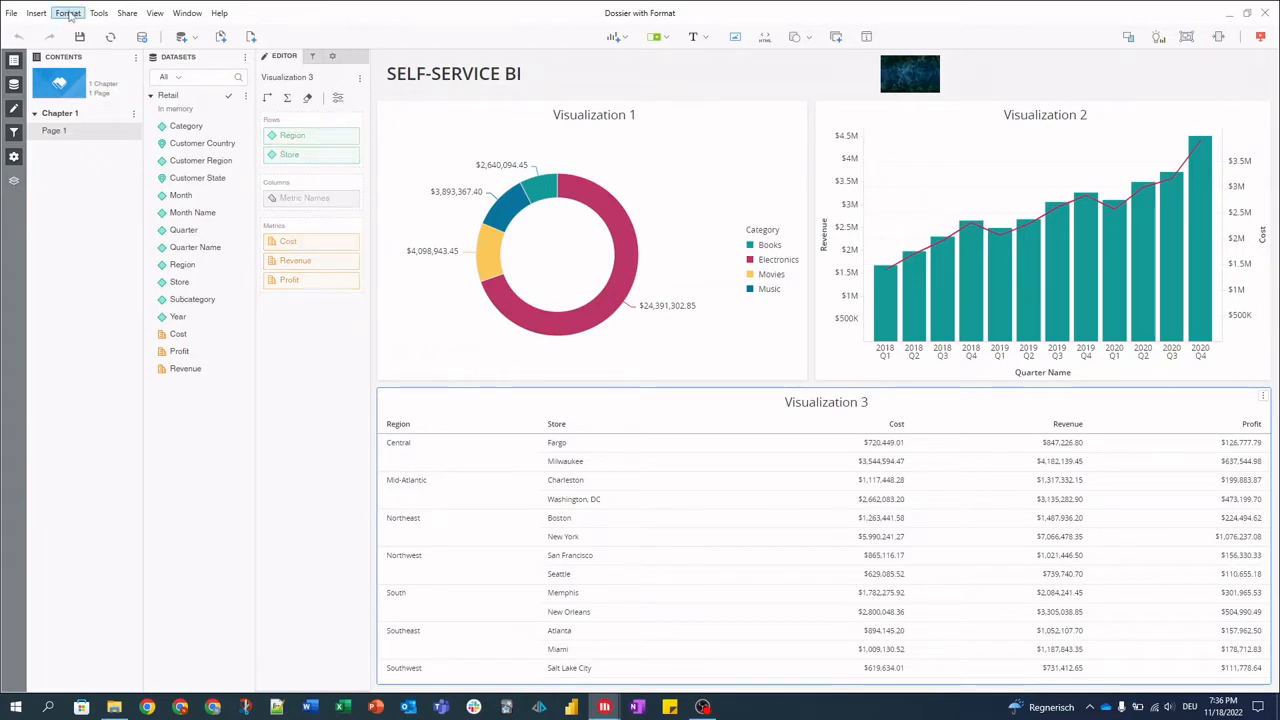
Try the Classic Theme on the dossier, and undo it
click(69, 14)
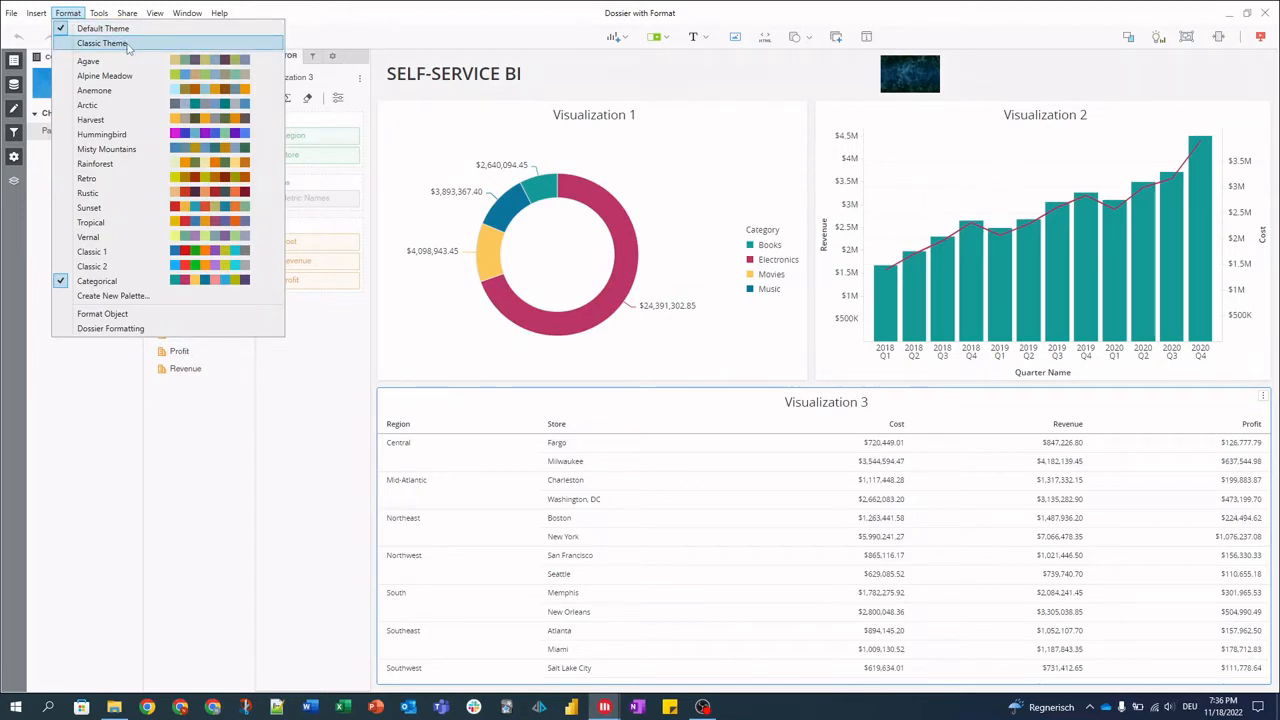
click(103, 43)
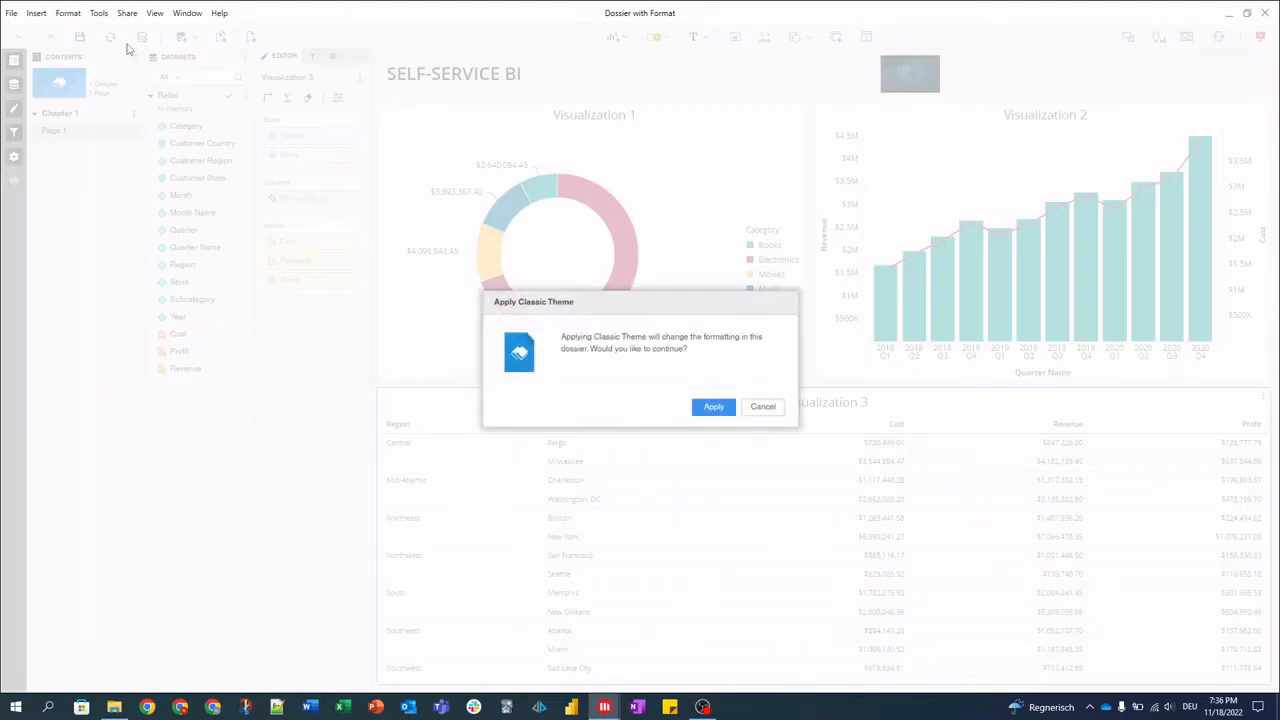
click(712, 407)
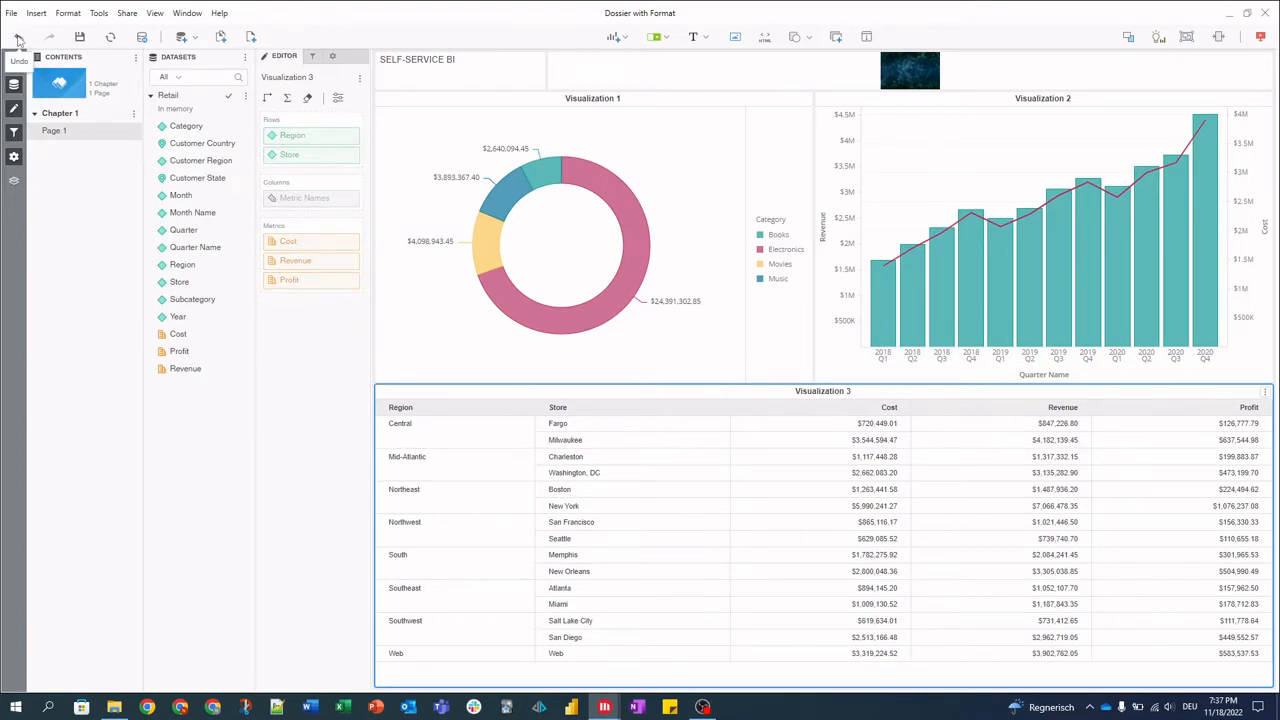
click(18, 38)
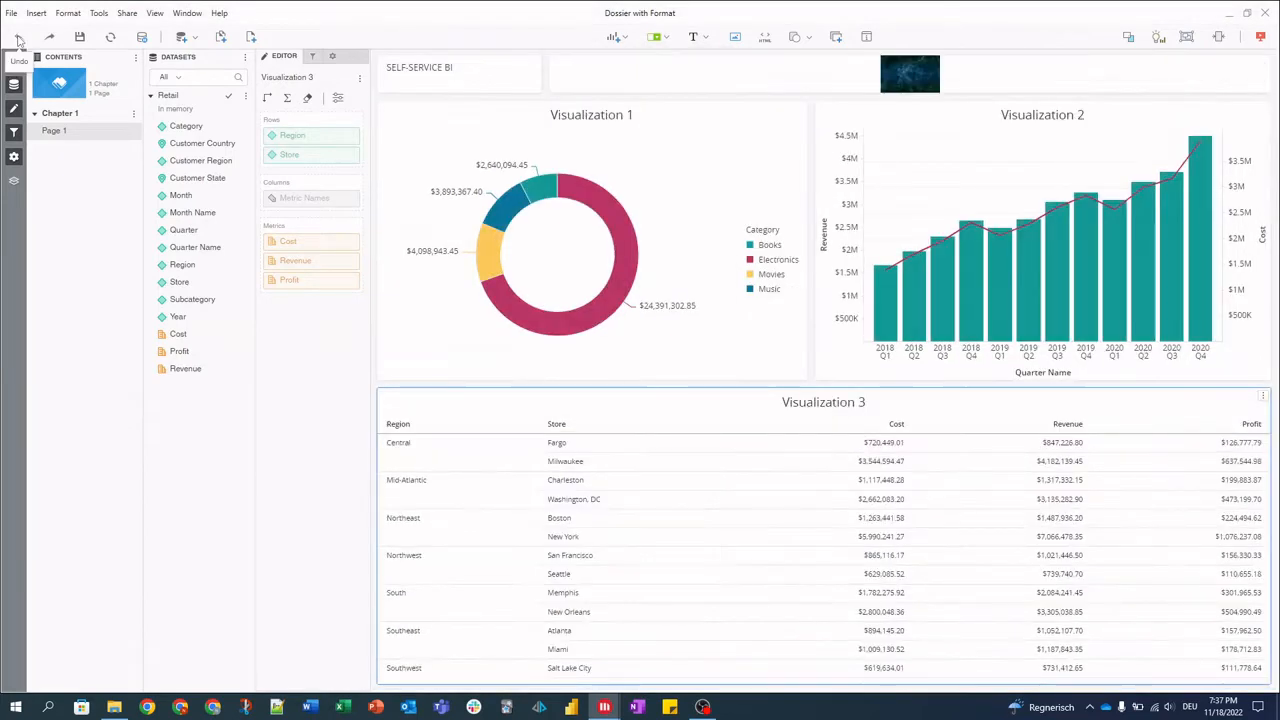
Apply the Arctic color palette to the dossier
click(70, 13)
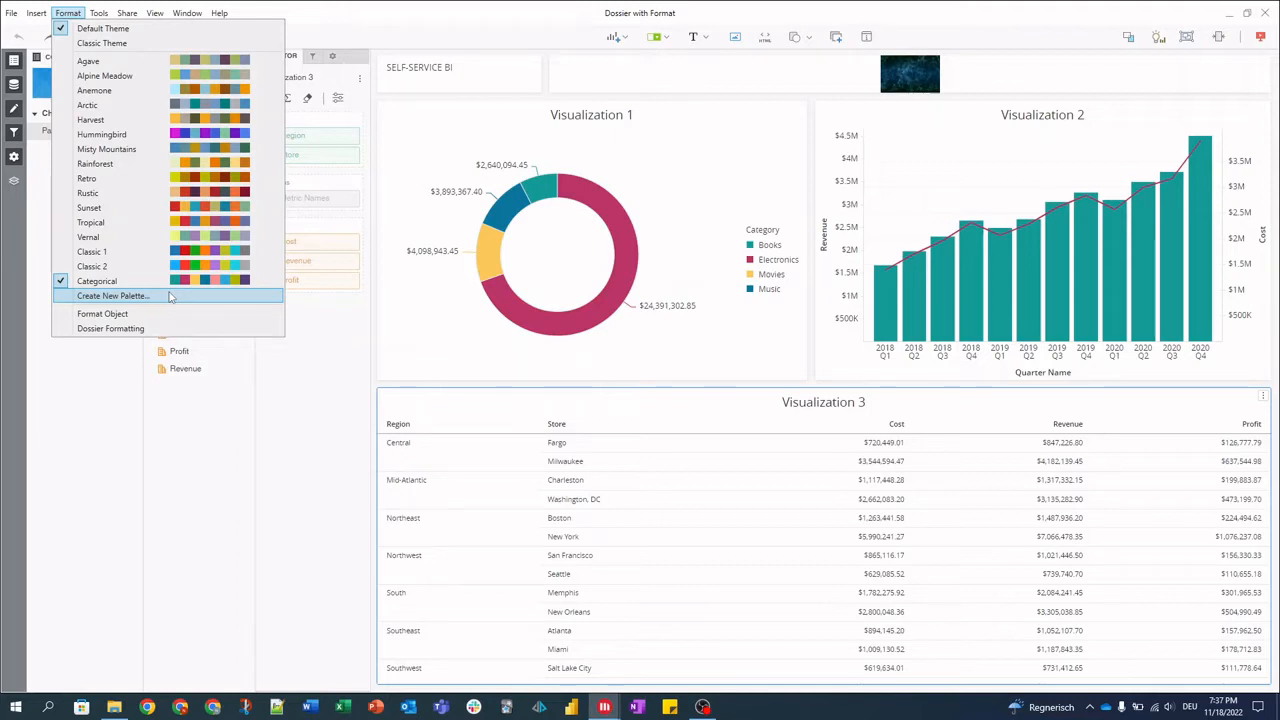
click(100, 107)
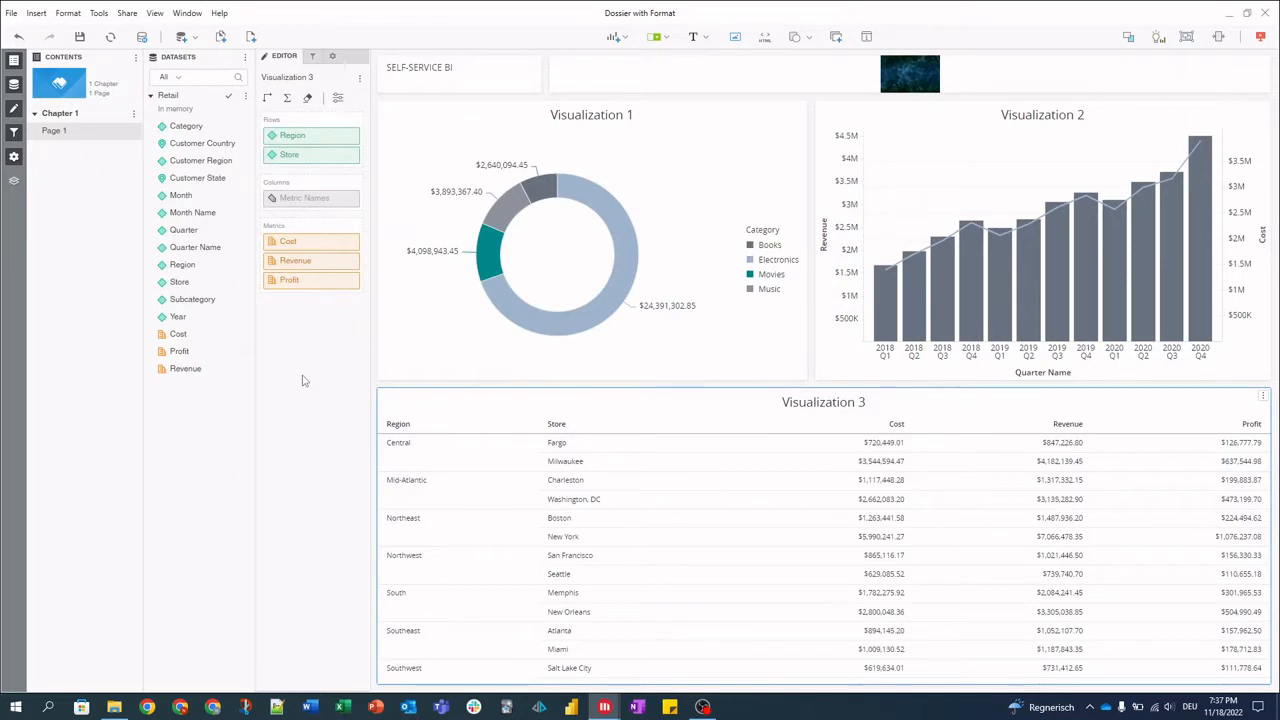
Add a heat map visualization grouped by Customer Region and sized by Revenue
click(618, 37)
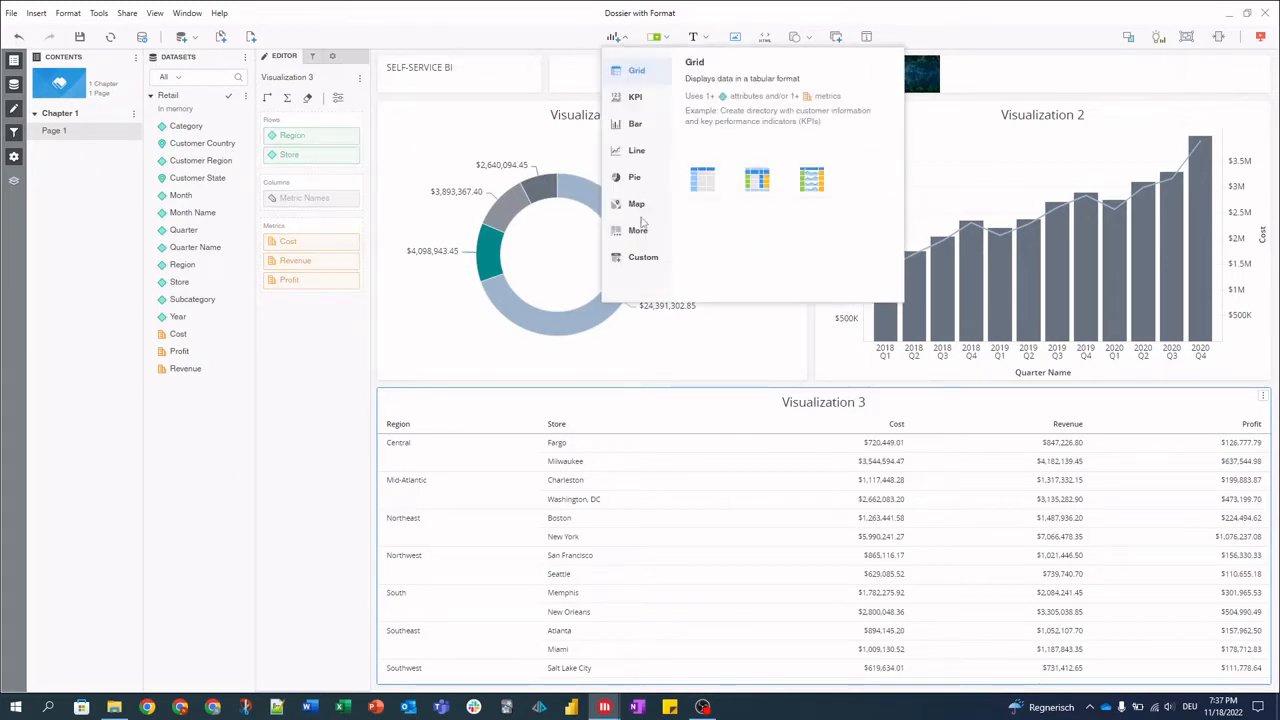
click(757, 168)
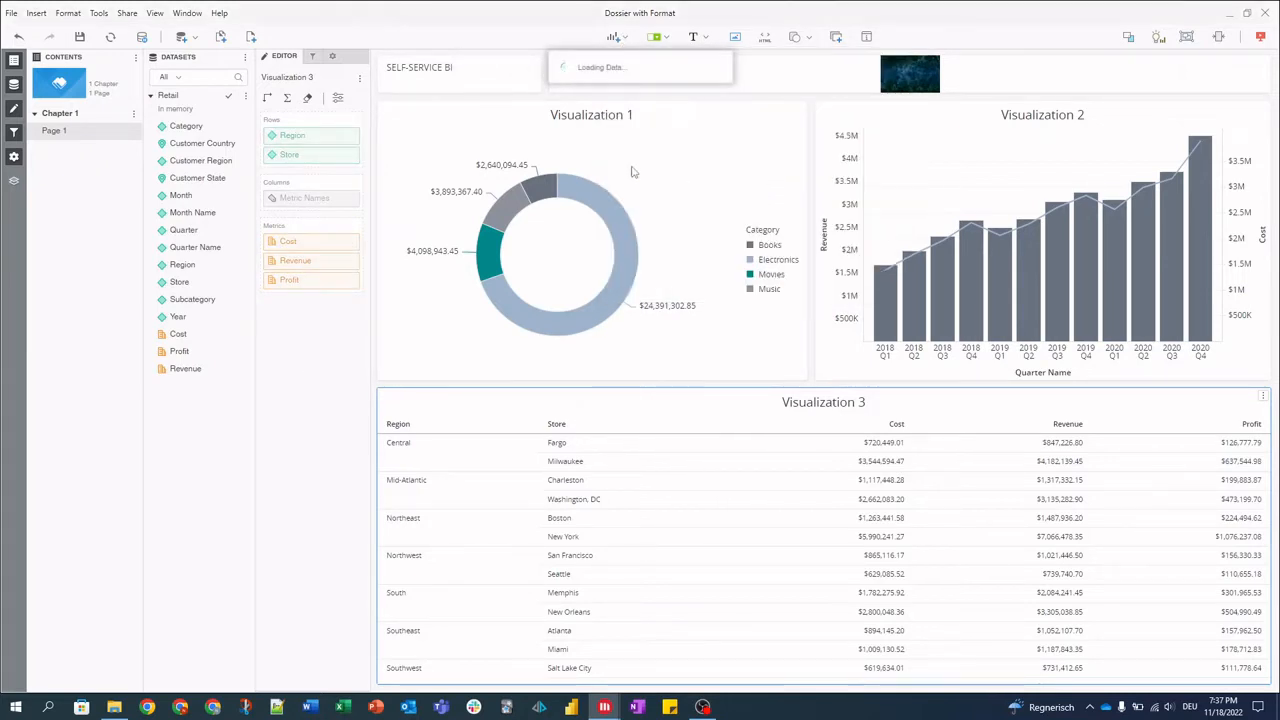
double_click(180, 161)
double_click(192, 369)
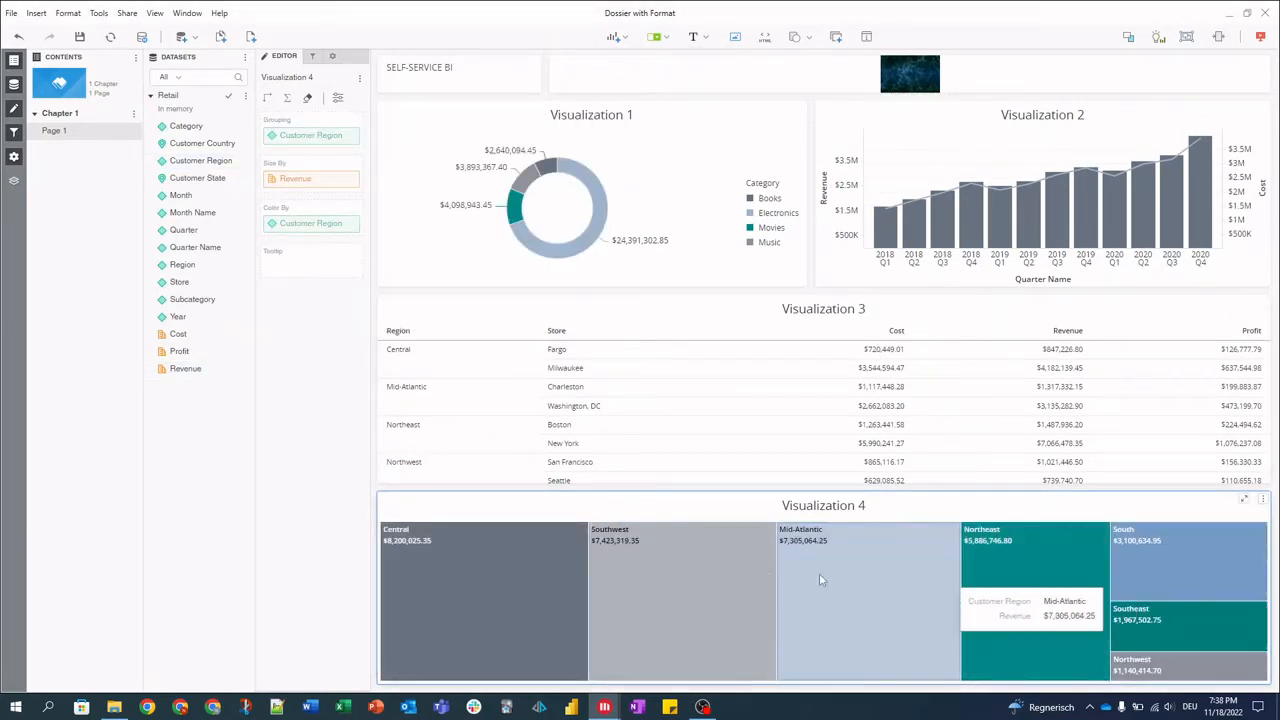
In the dossier-wide formatting, compare the Flat and Card styles, keep Card, and set a dark teal background
click(68, 13)
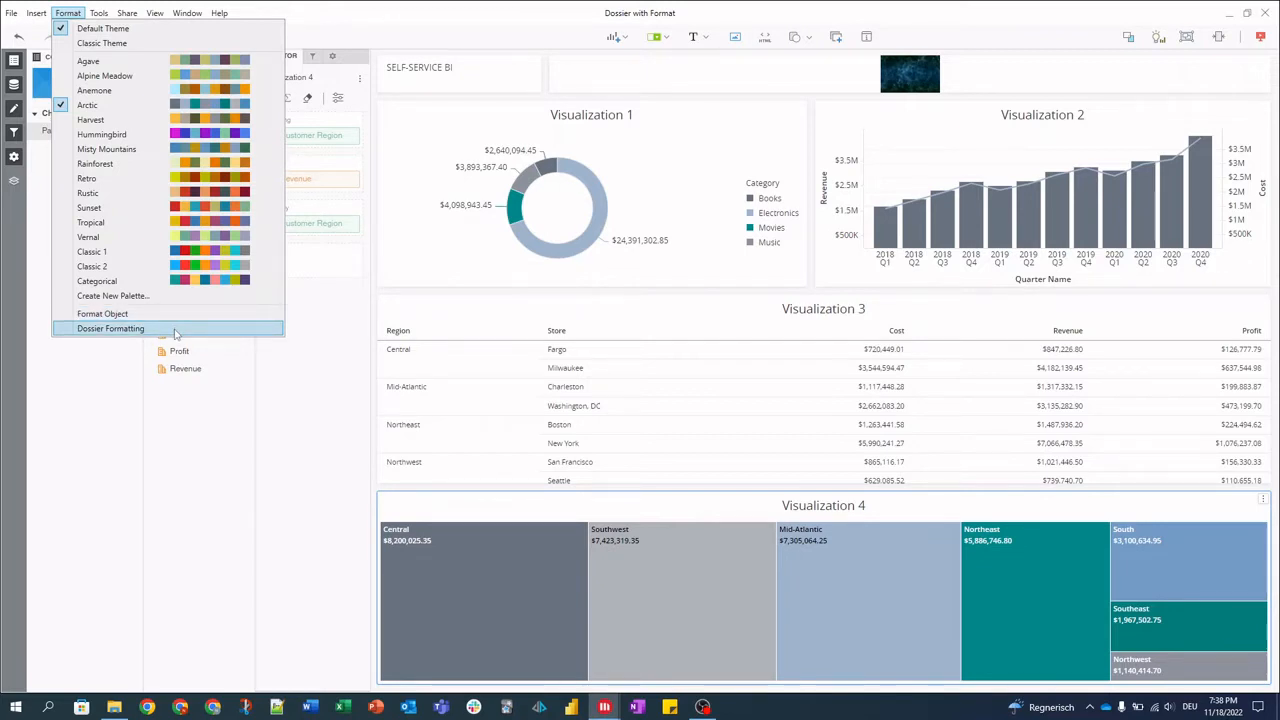
click(174, 330)
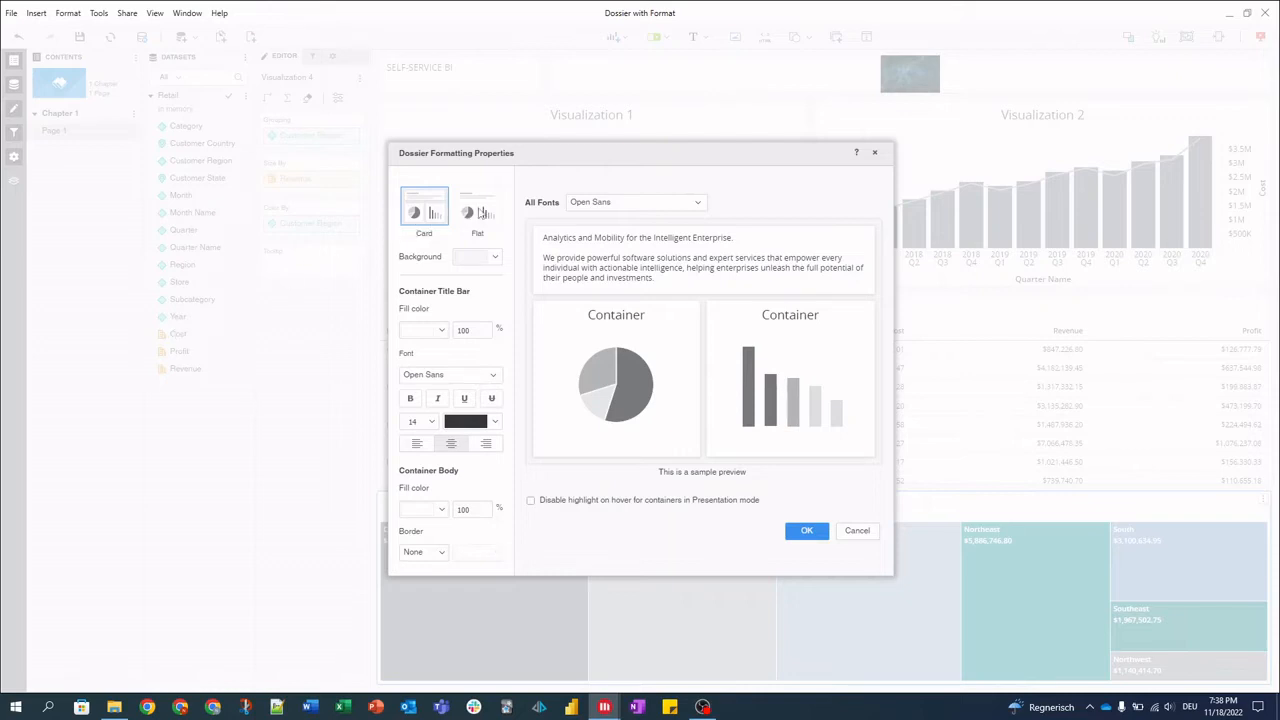
click(480, 212)
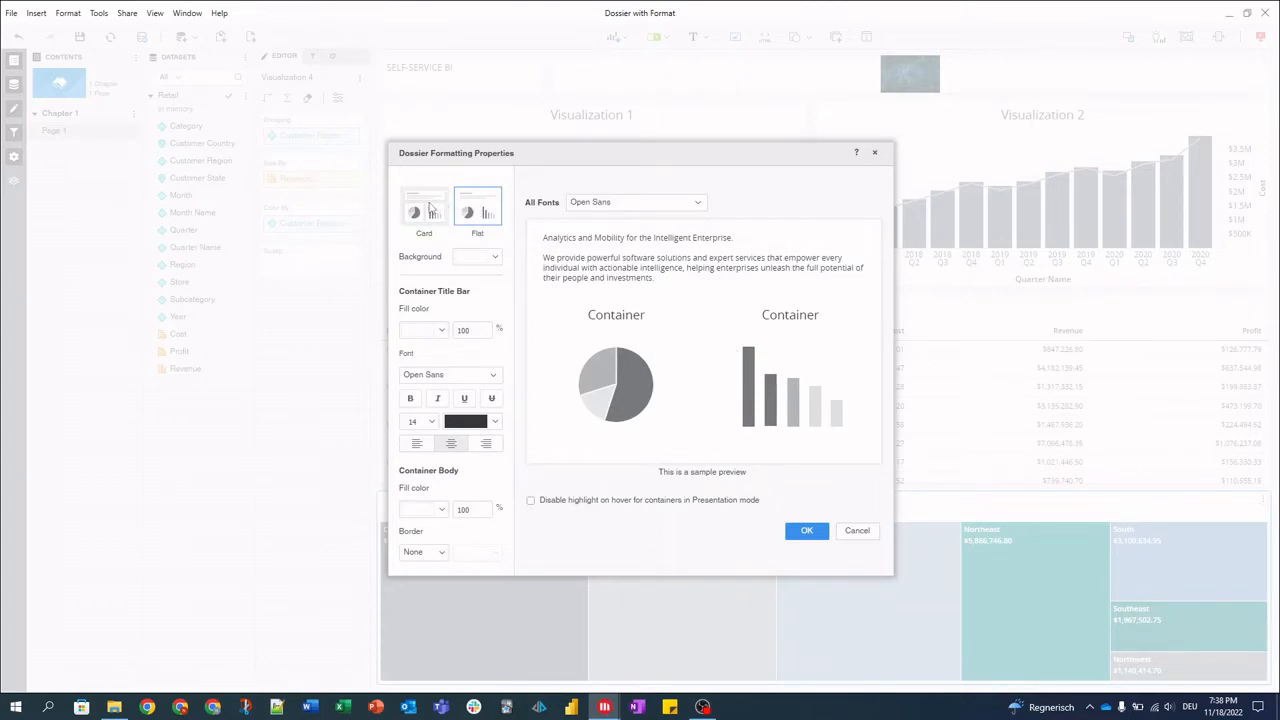
click(431, 207)
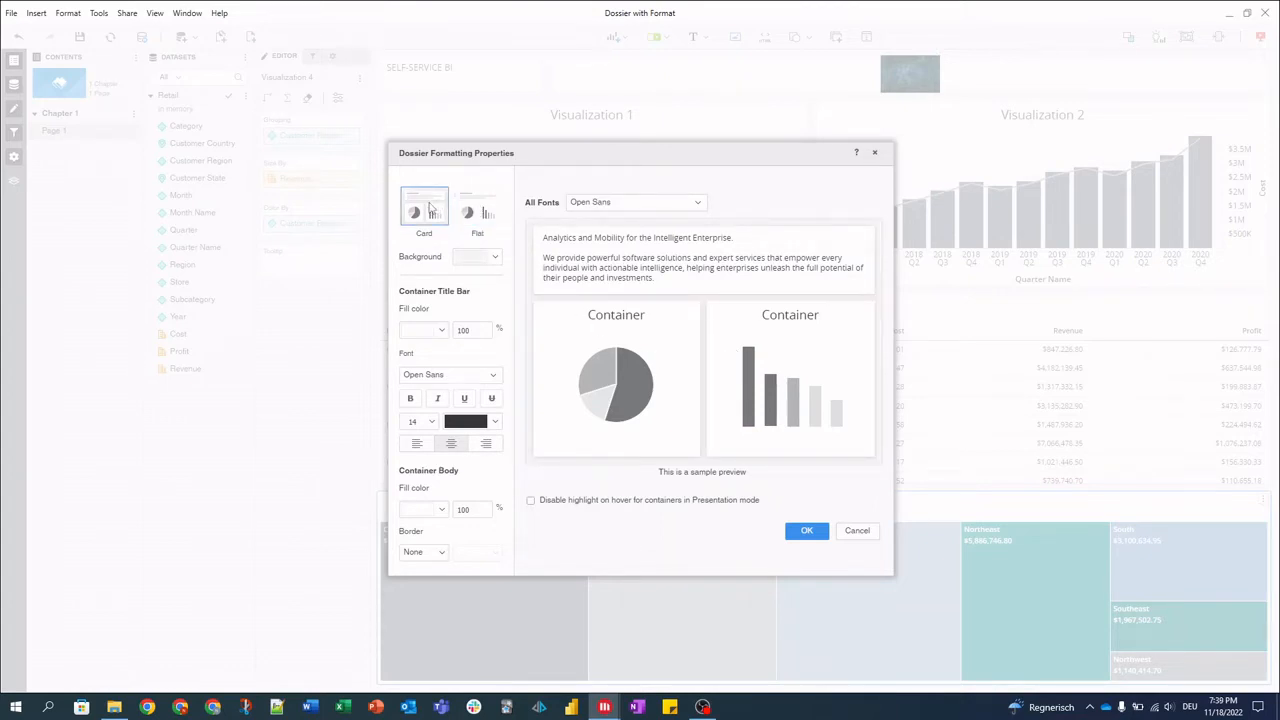
click(492, 260)
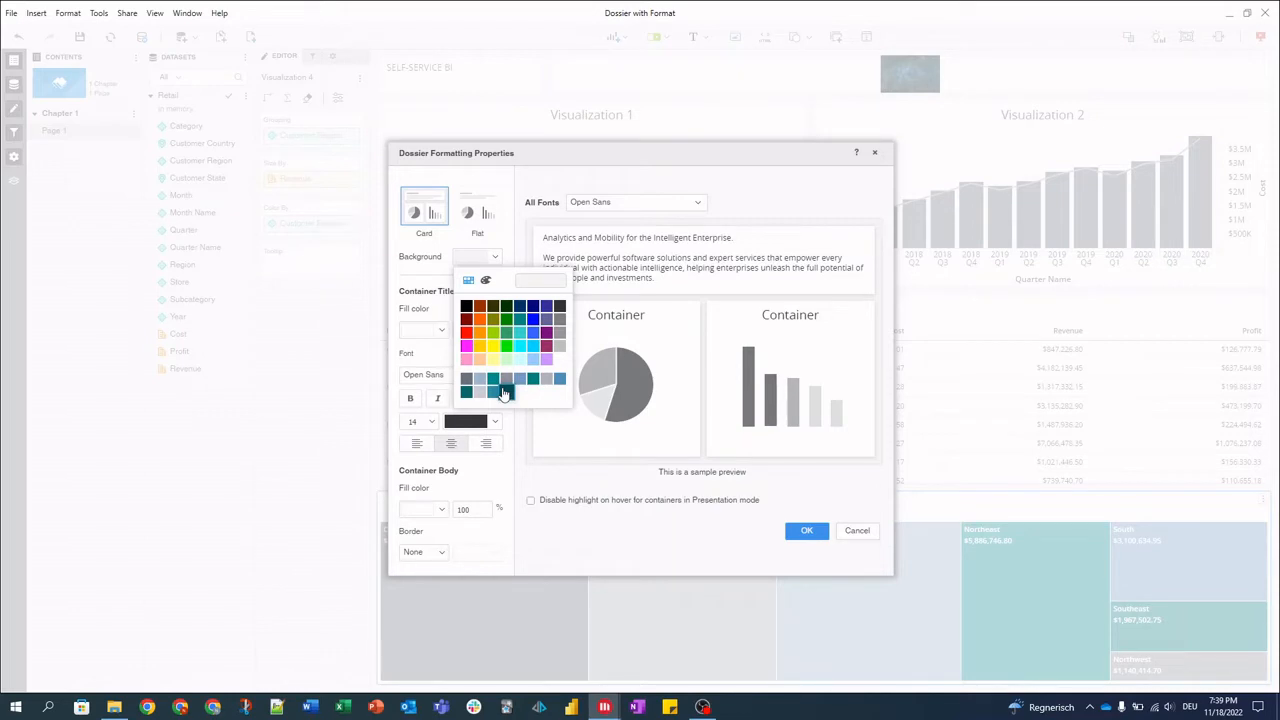
click(505, 392)
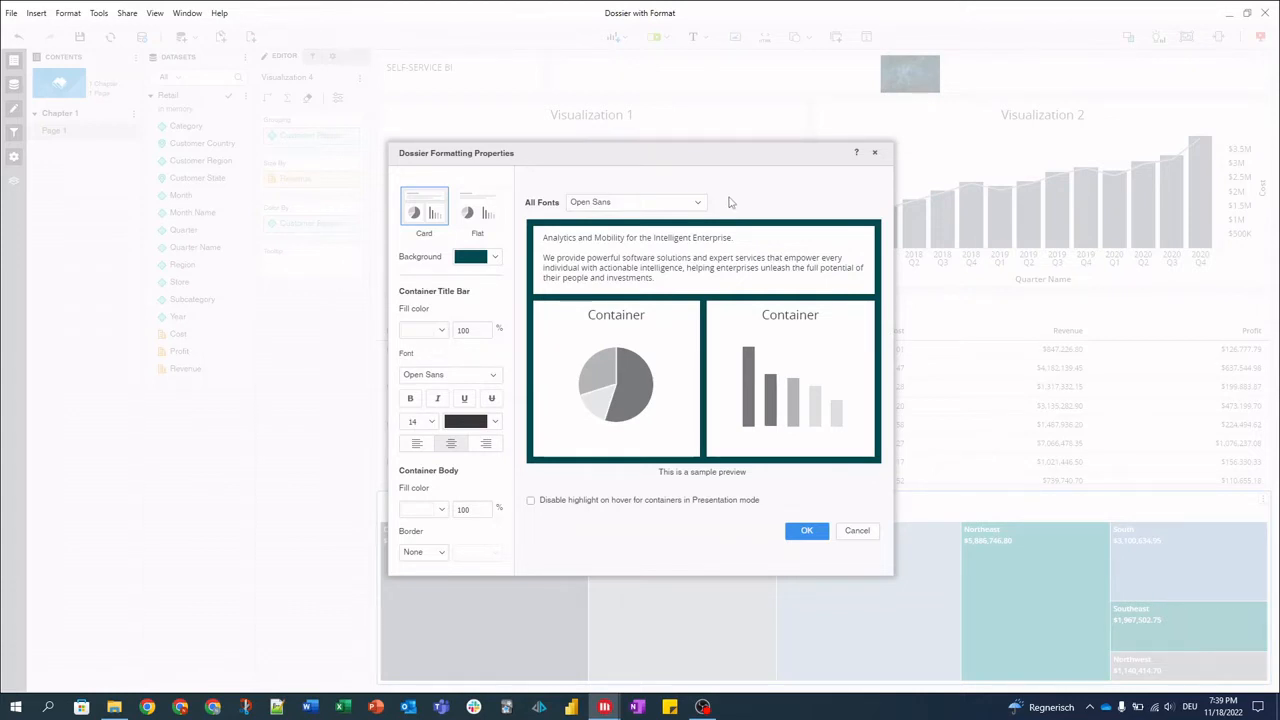
Set all dossier fonts to Helvetica
click(697, 202)
scroll(668, 309, up, 3)
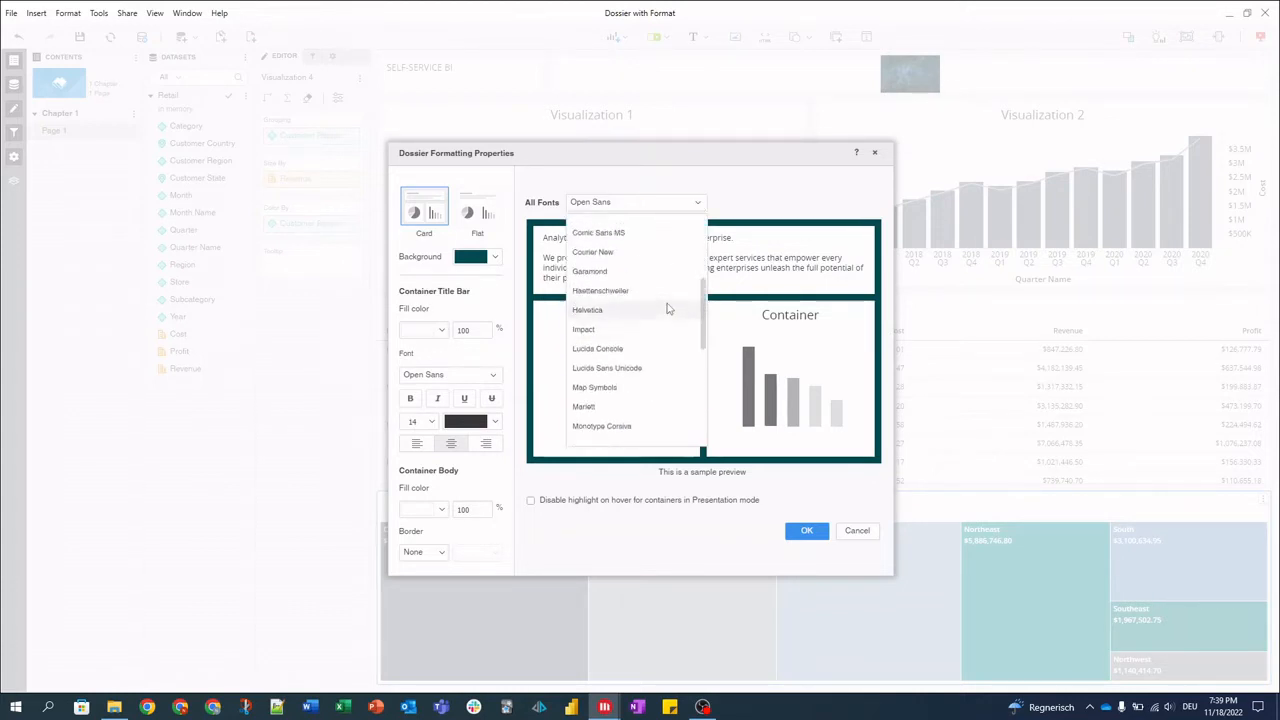
scroll(668, 309, up, 2)
click(606, 375)
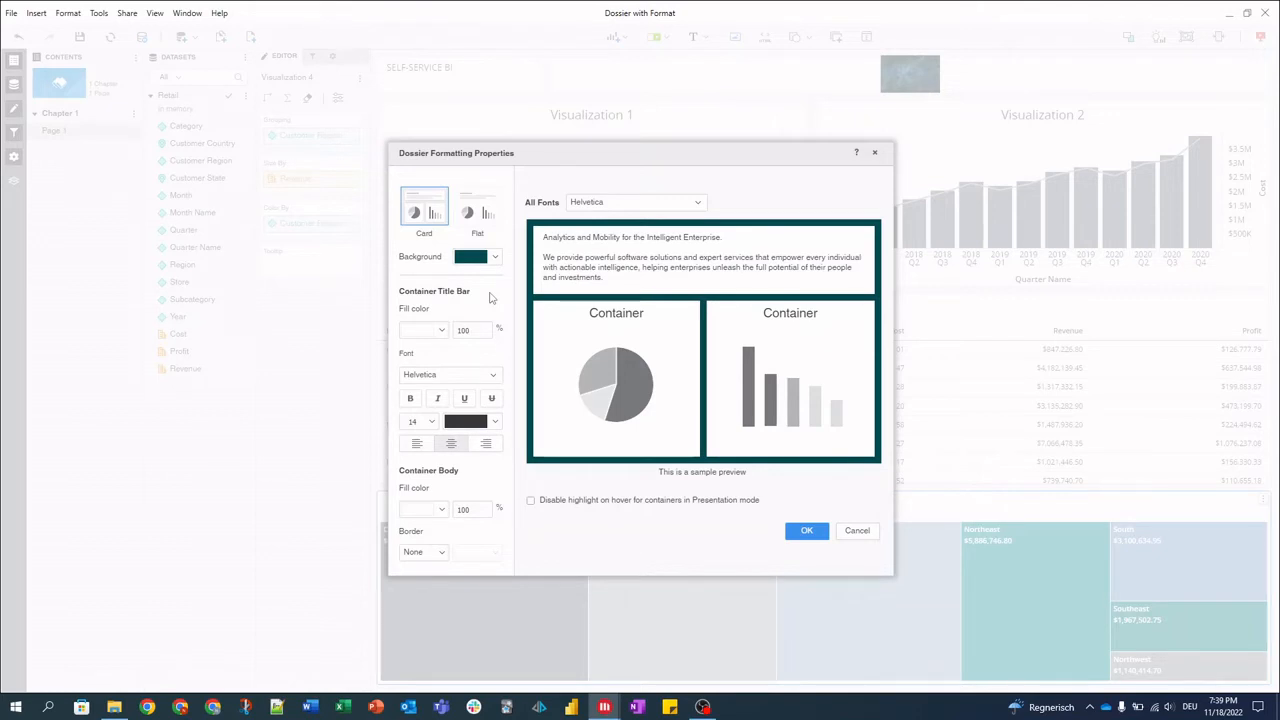
Give the container title bars a blue fill and bold 18-point text
click(445, 331)
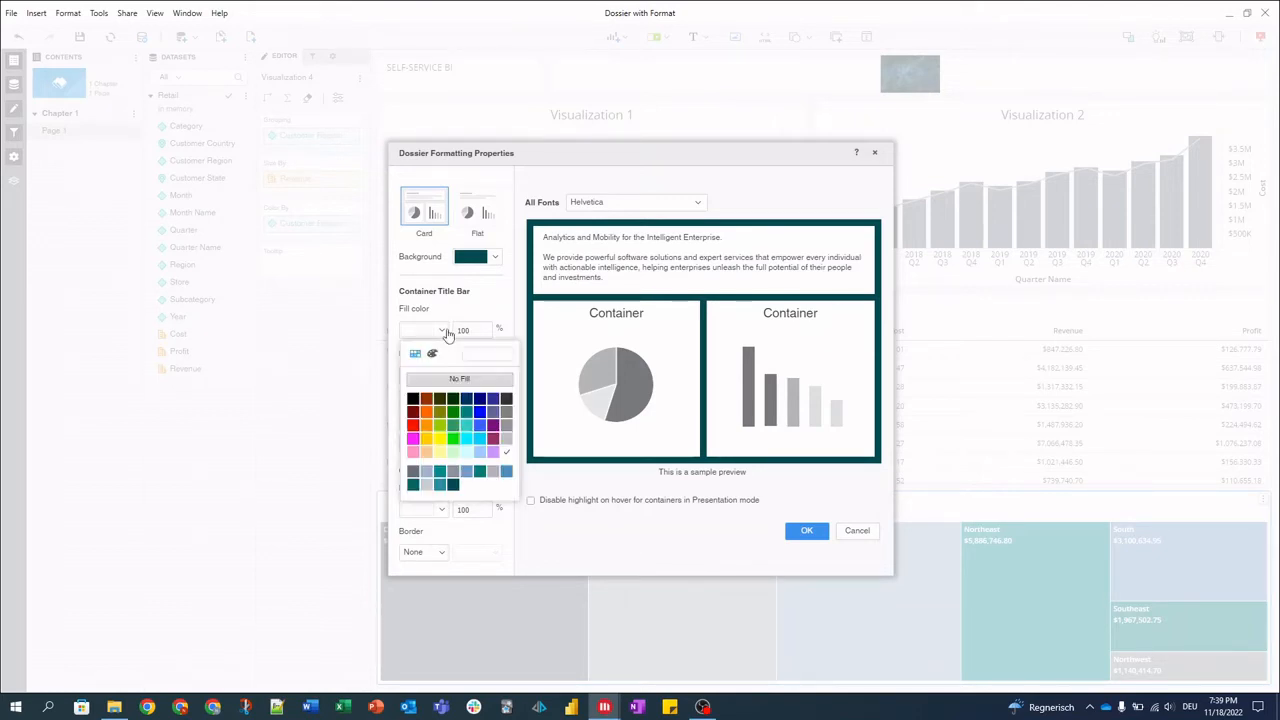
click(508, 476)
click(410, 399)
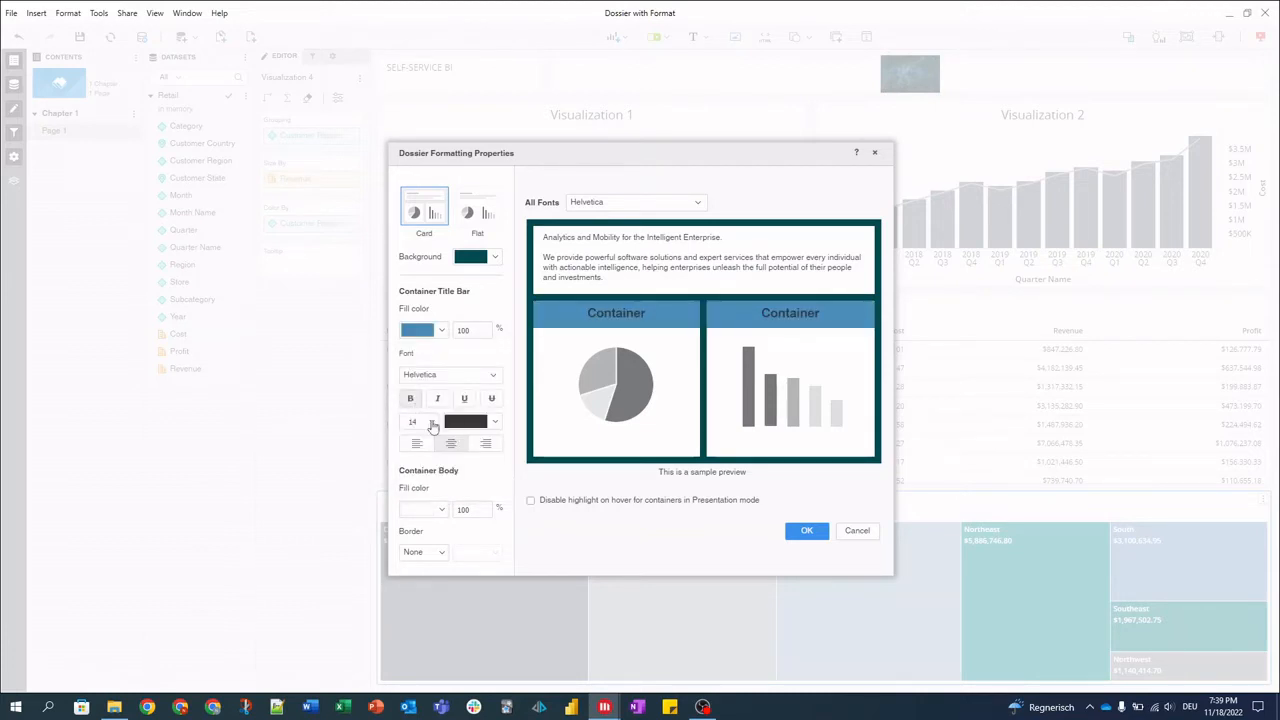
click(432, 422)
click(419, 551)
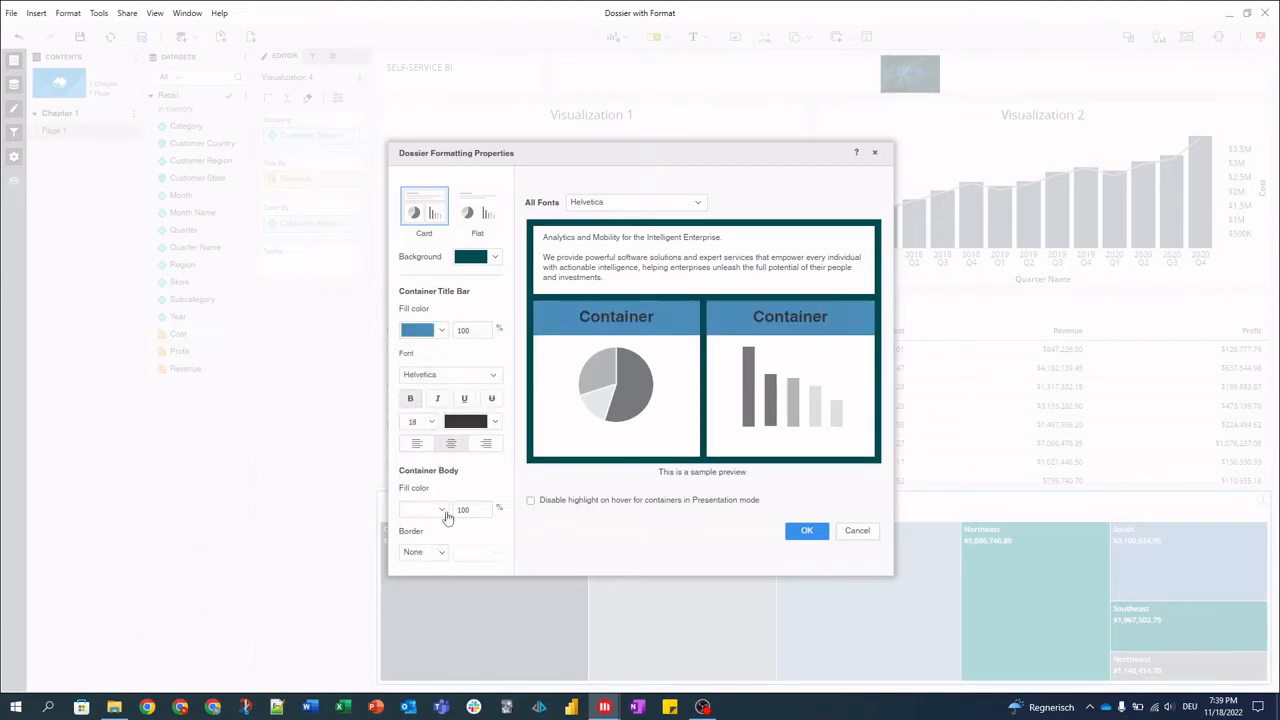
Give the container bodies a light gray fill and a thin solid black border, and apply the dossier formatting
click(441, 510)
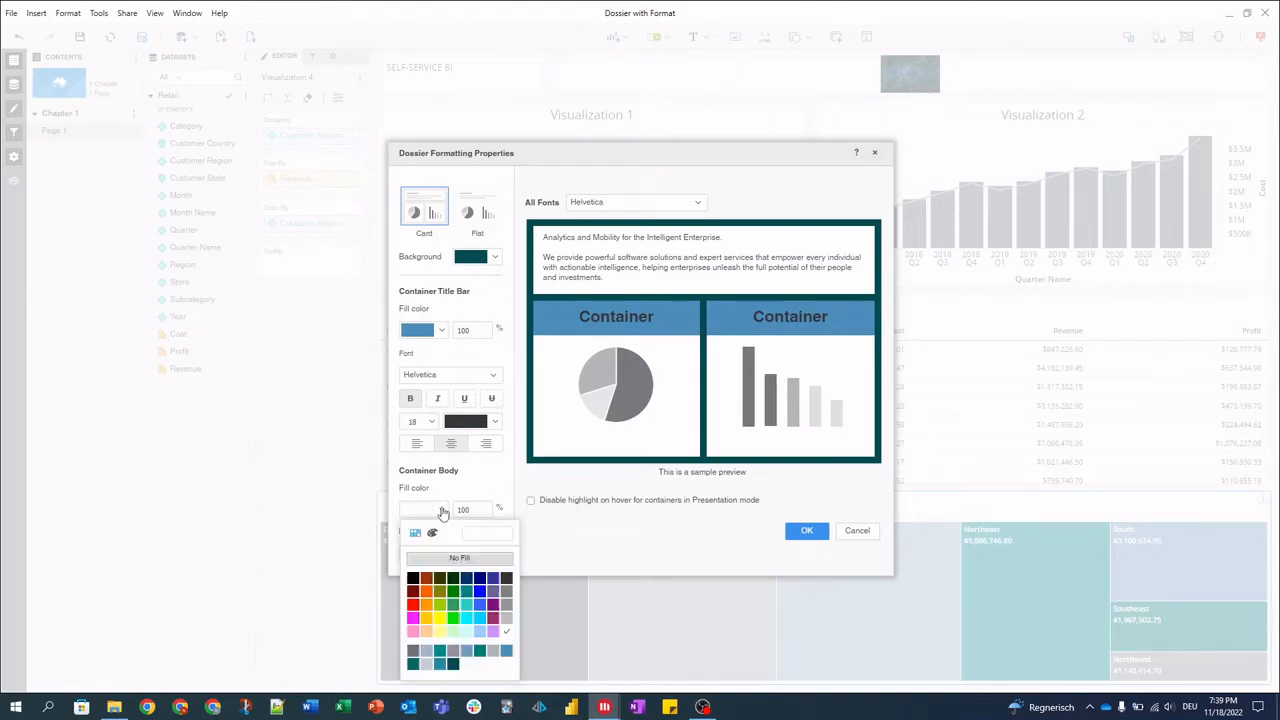
click(428, 663)
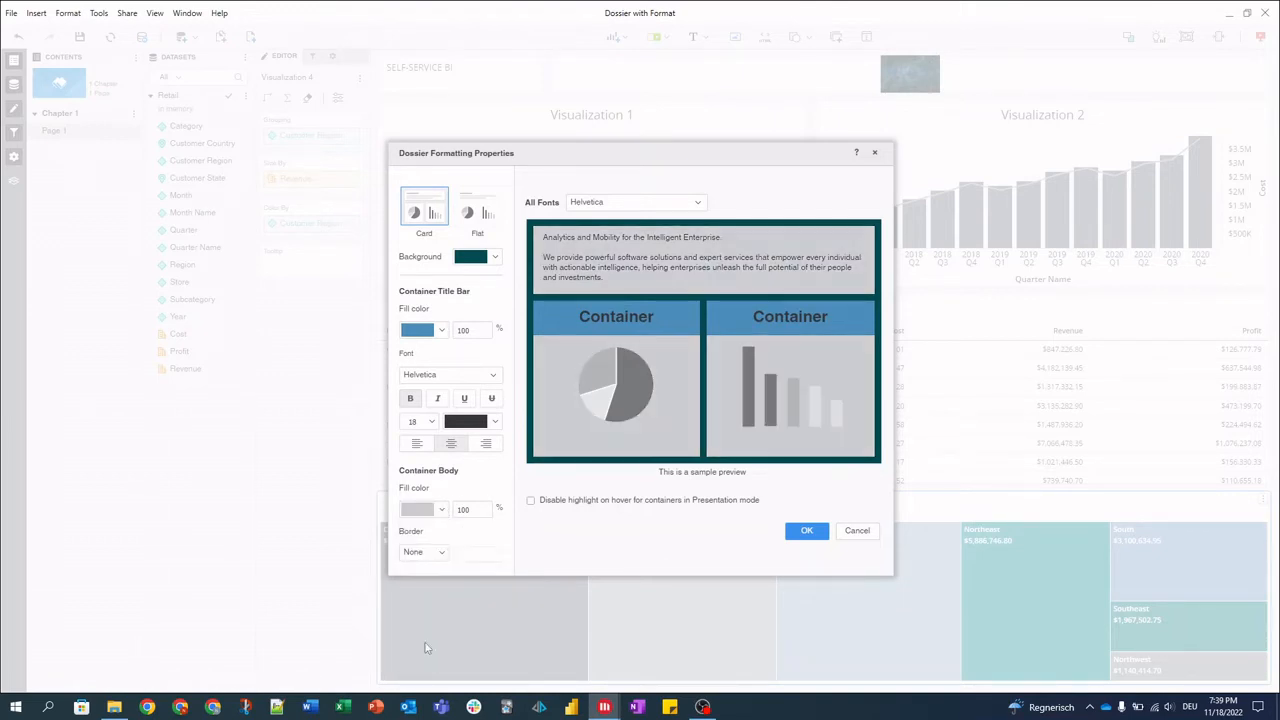
click(437, 553)
click(424, 628)
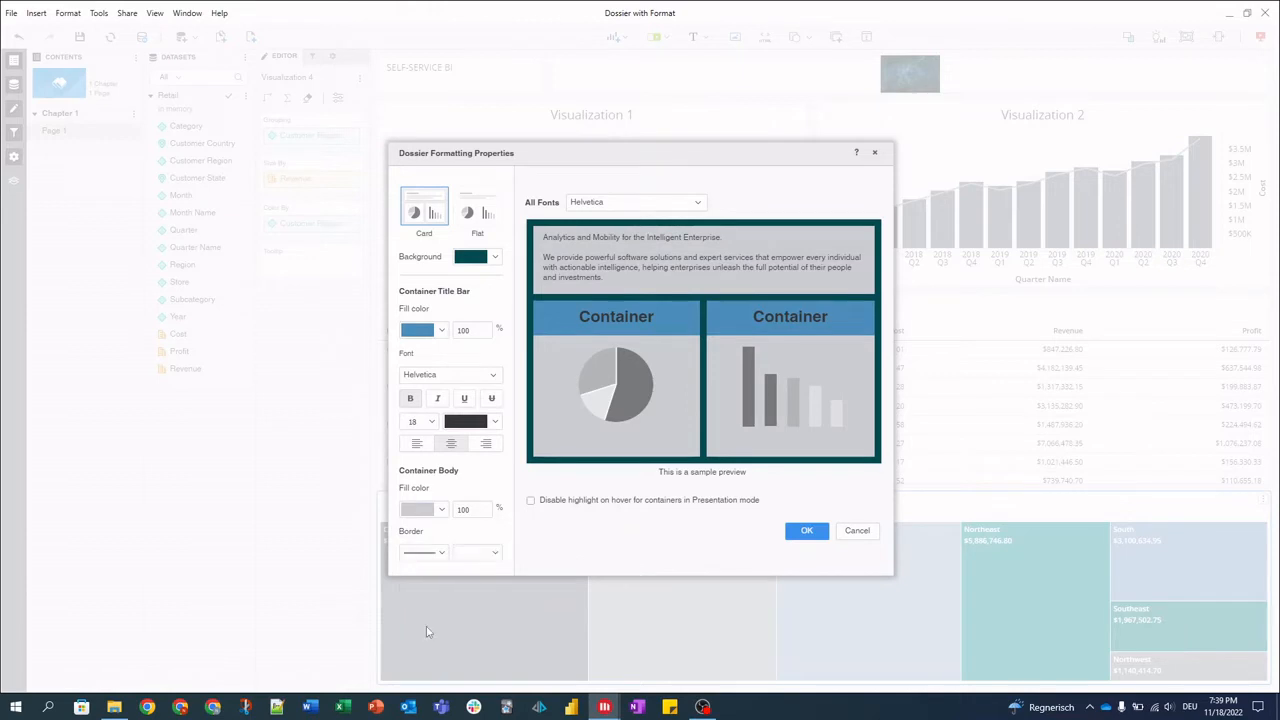
click(494, 557)
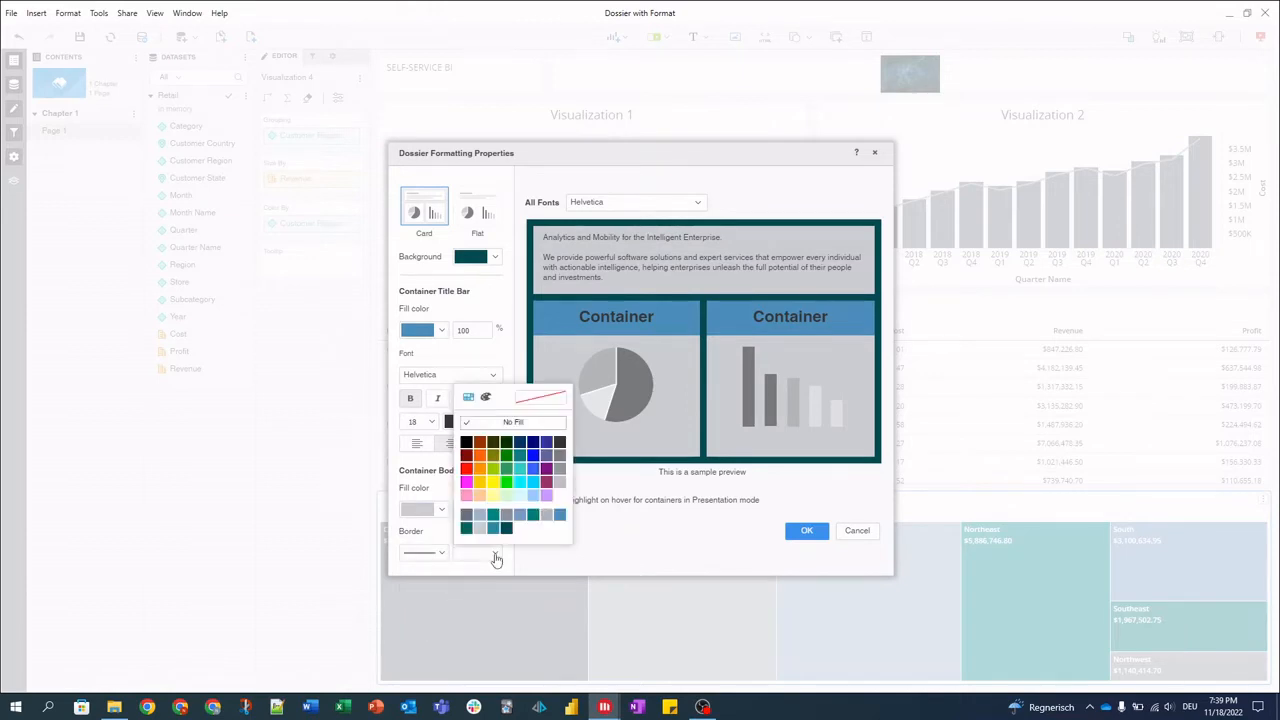
click(466, 442)
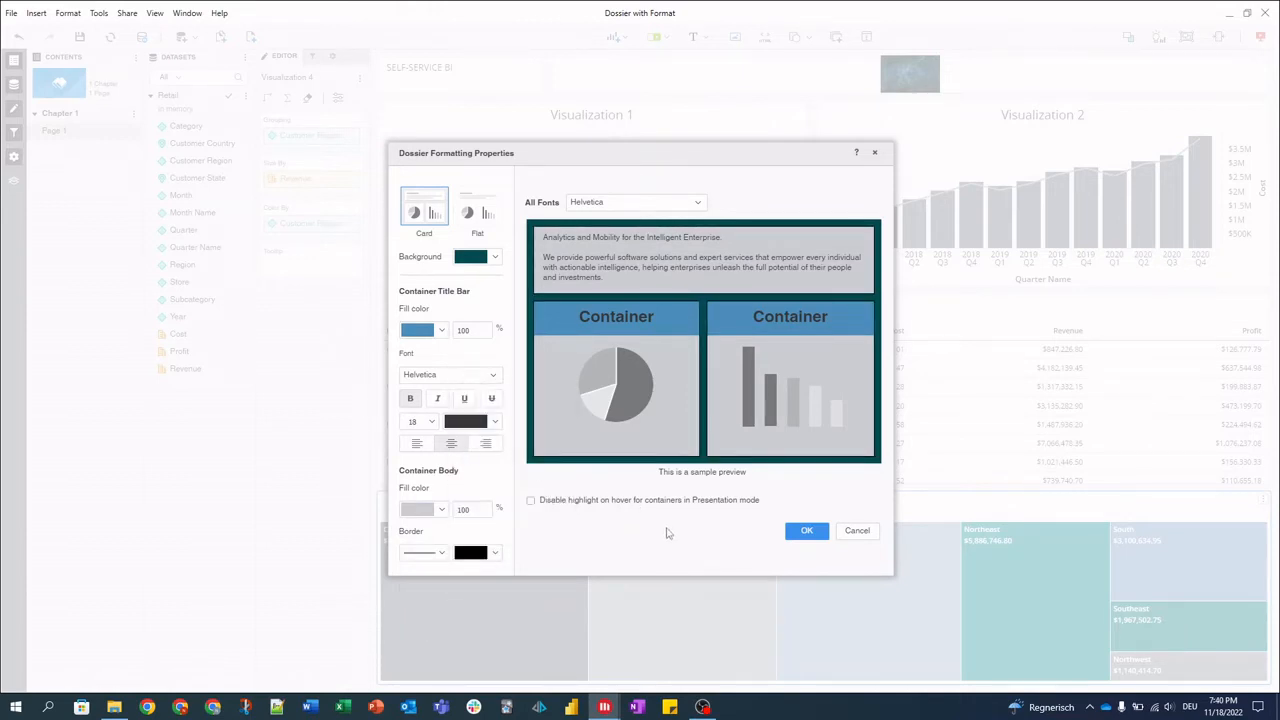
click(807, 531)
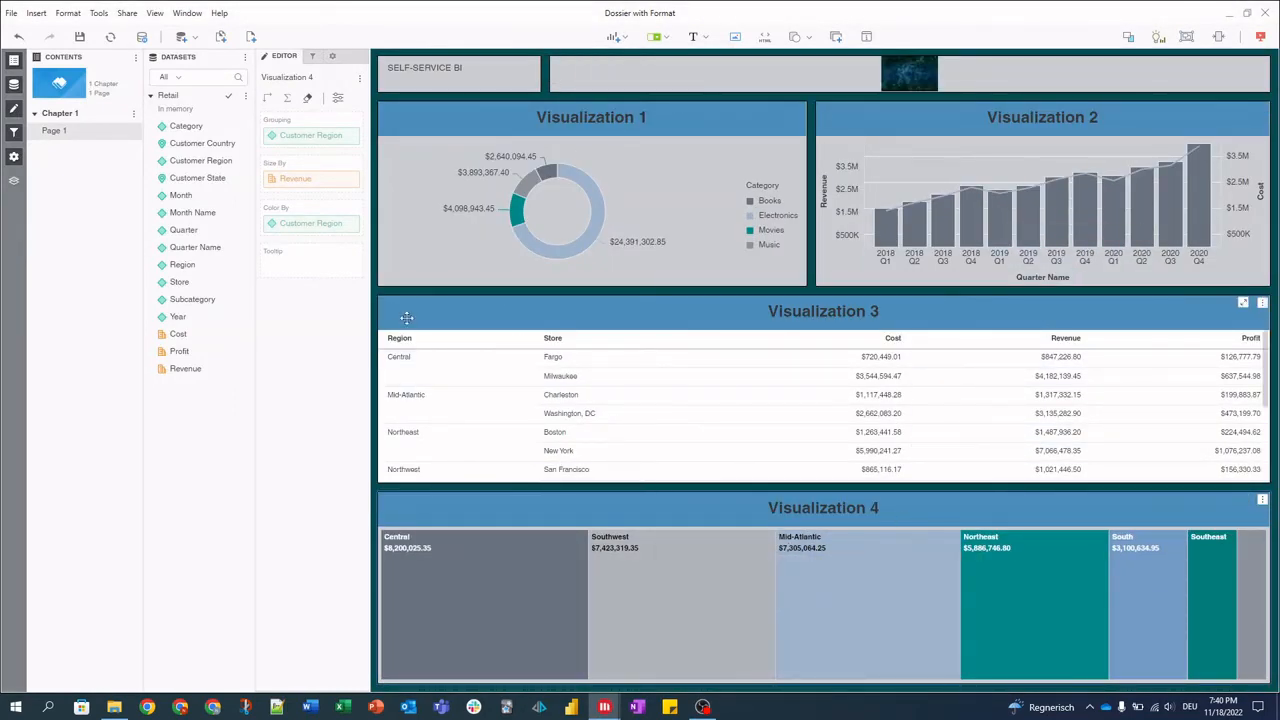
Make the header image span its whole container, and remove the container's fill and border
click(909, 72)
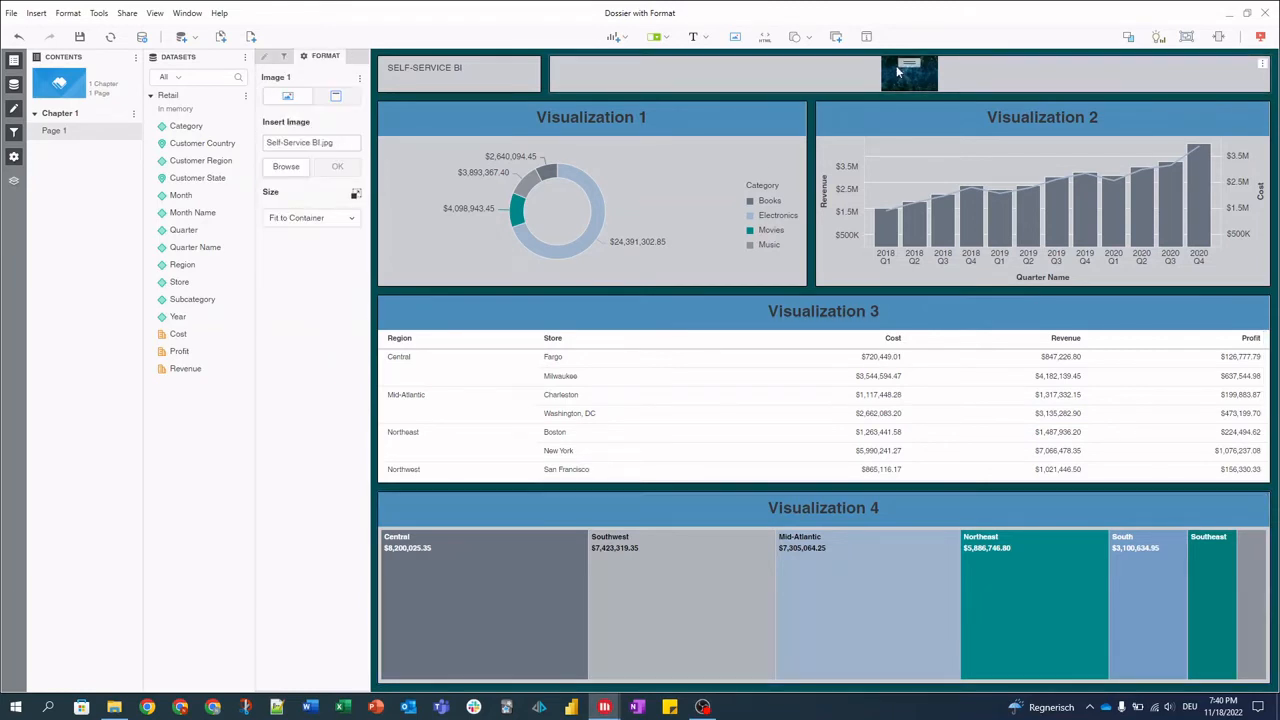
click(310, 217)
click(305, 276)
click(335, 95)
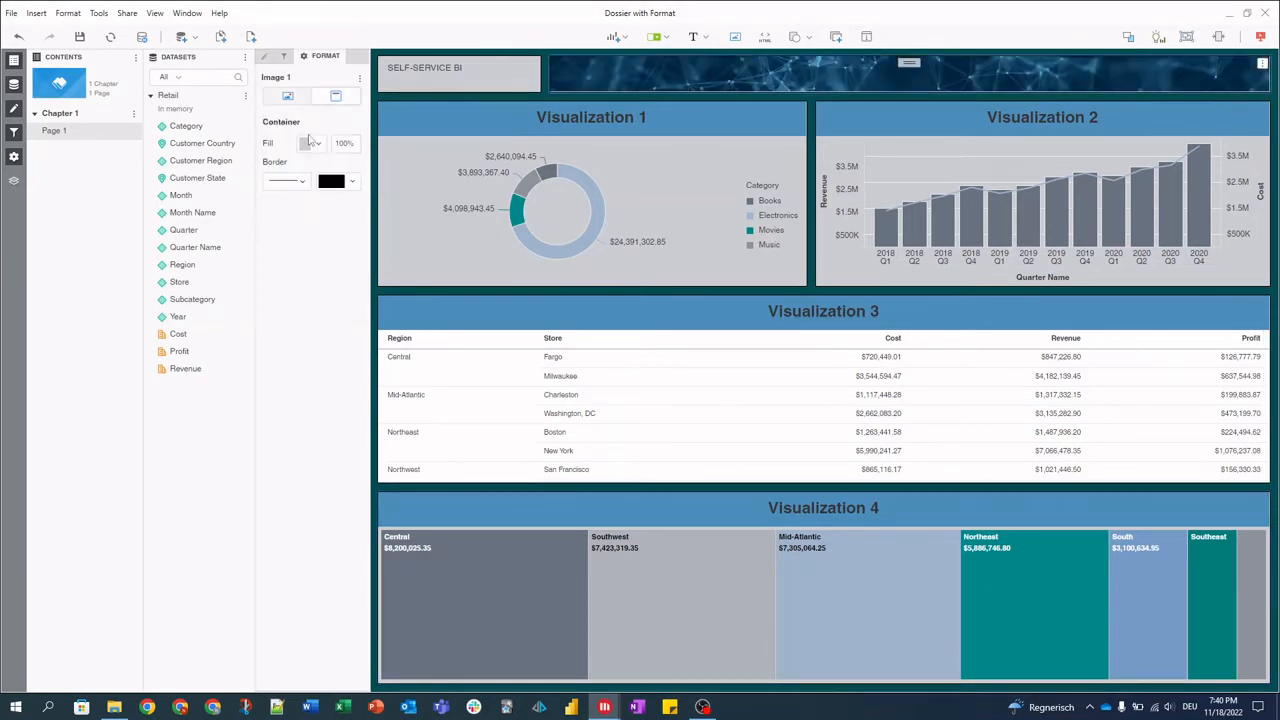
click(311, 143)
click(303, 438)
click(294, 184)
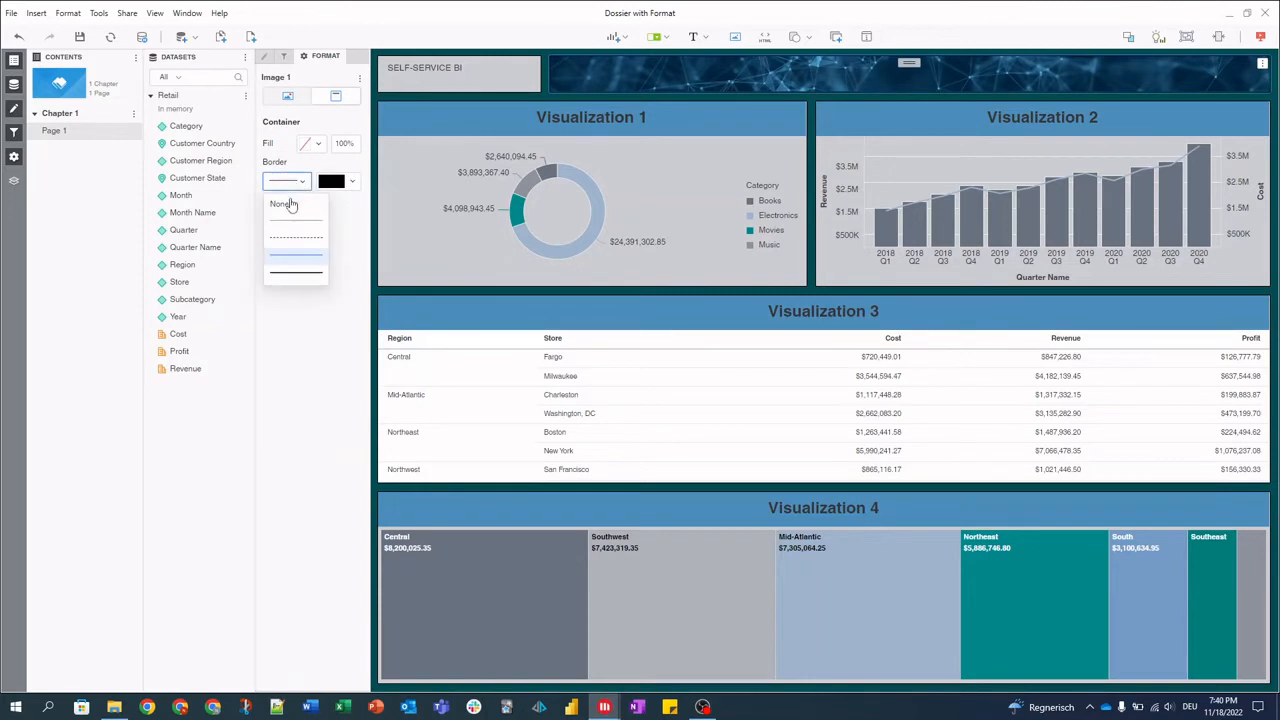
click(289, 203)
Format the SELF-SERVICE BI title text as bold, 18 pt and white
click(425, 70)
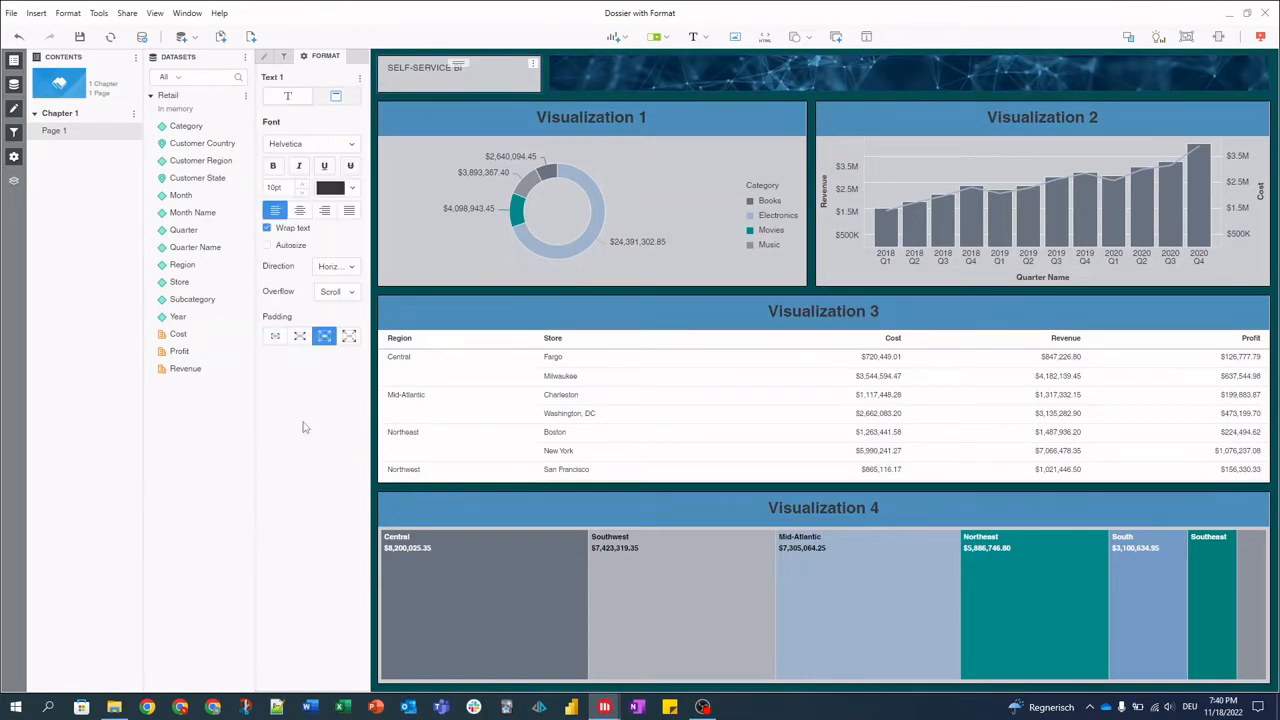
click(272, 166)
double_click(285, 187)
text(18)
key(Return)
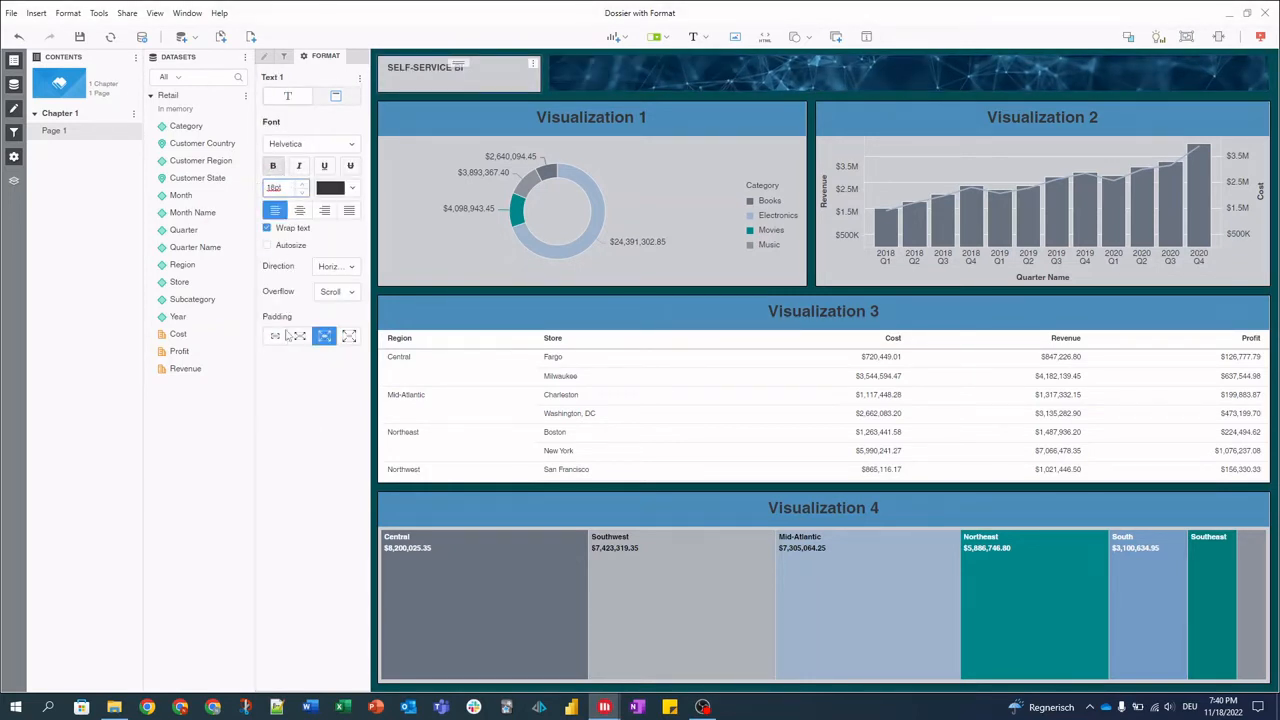
click(352, 188)
click(392, 365)
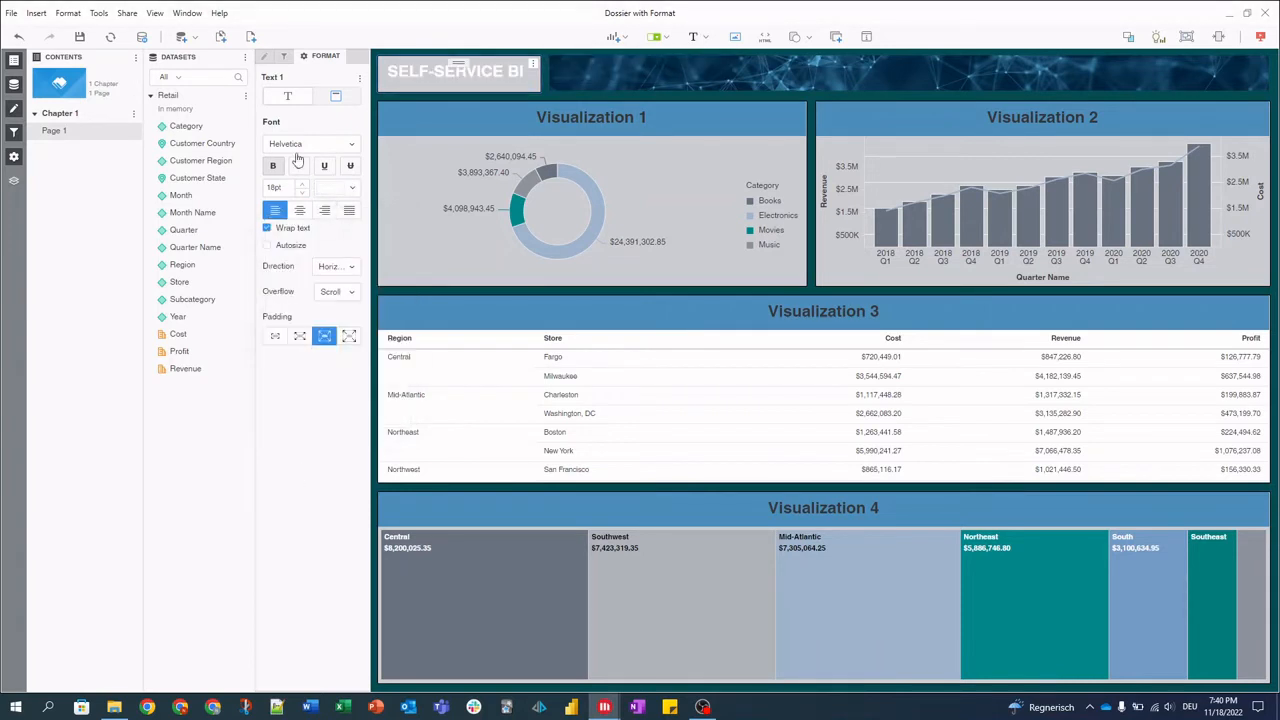
Remove the fill and border from the SELF-SERVICE BI title container and narrow it slightly beside the header image
click(335, 96)
click(318, 144)
click(265, 237)
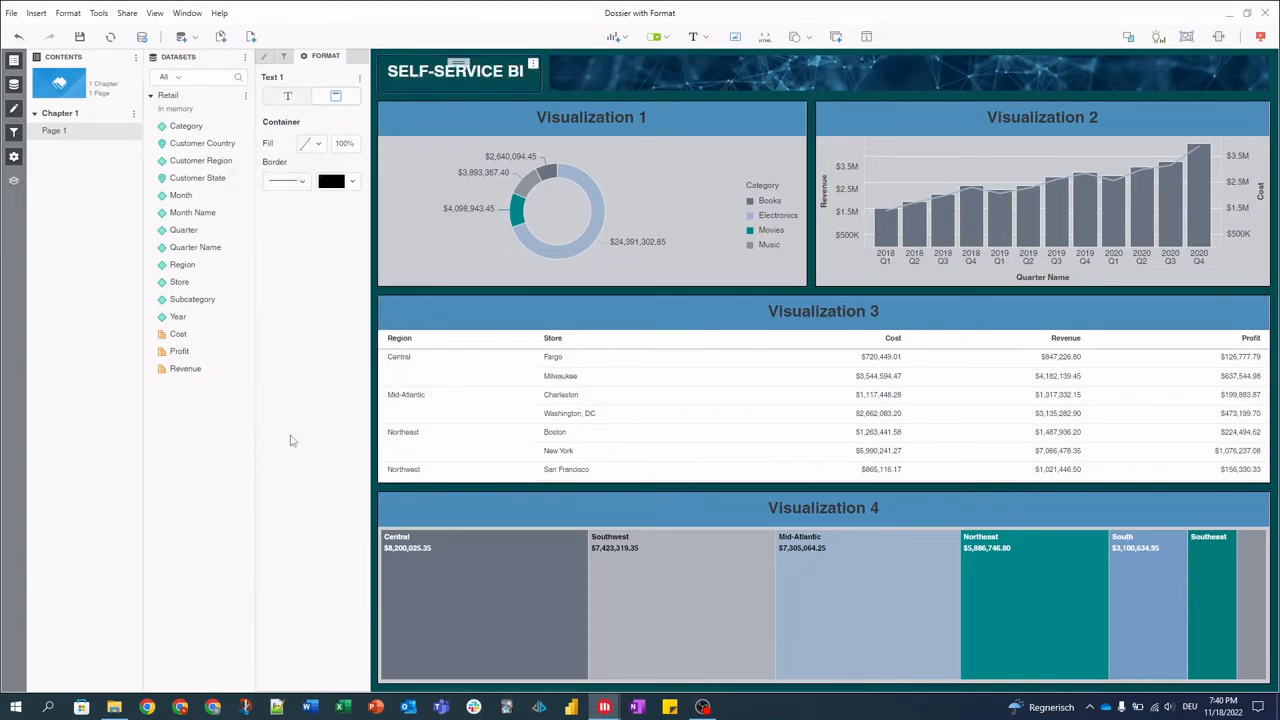
click(288, 181)
click(290, 202)
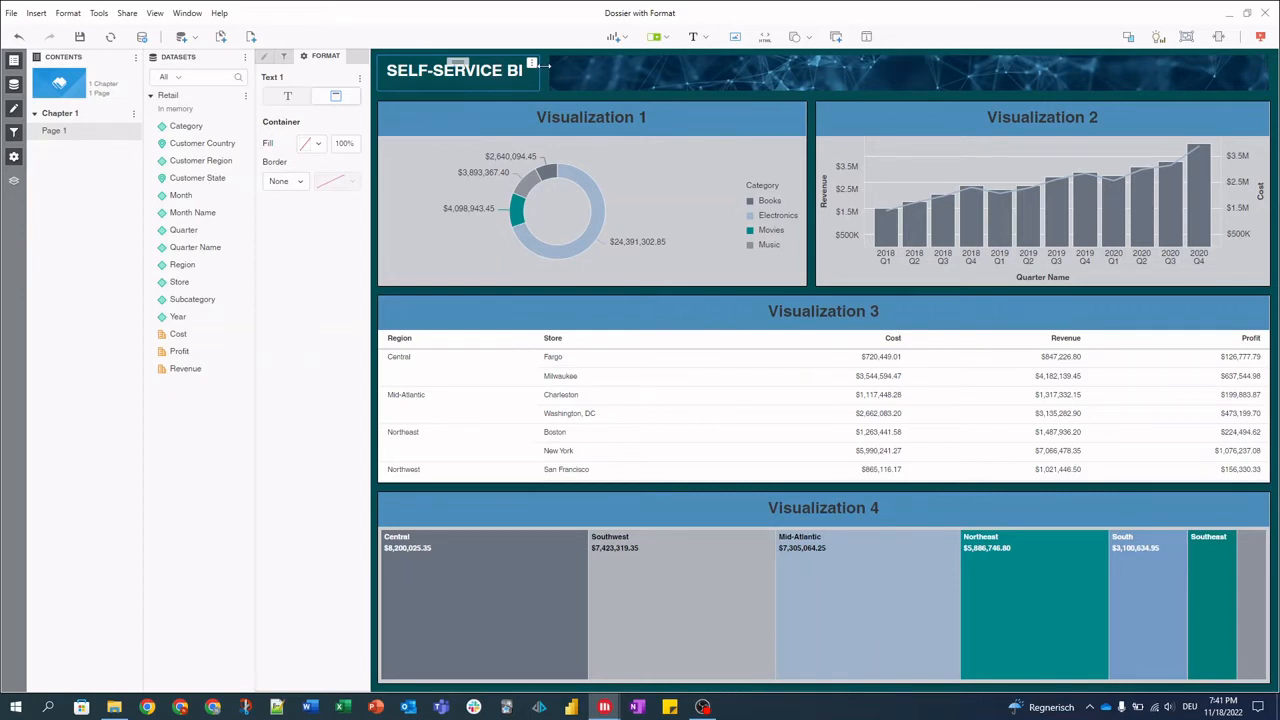
mouse_move(544, 66)
mouse_down()
mouse_move(634, 76)
mouse_move(538, 70)
mouse_up()
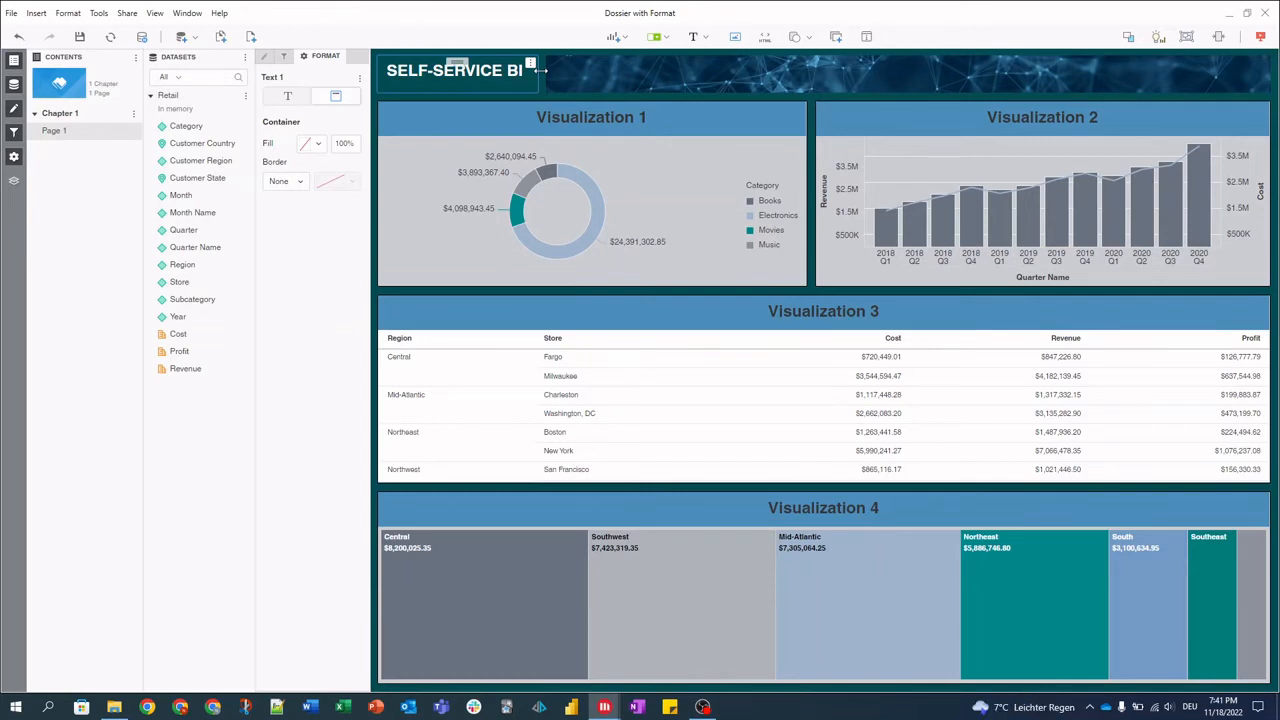
Show the layer list and stretch the header image leftward so it spans the full page width
click(1129, 37)
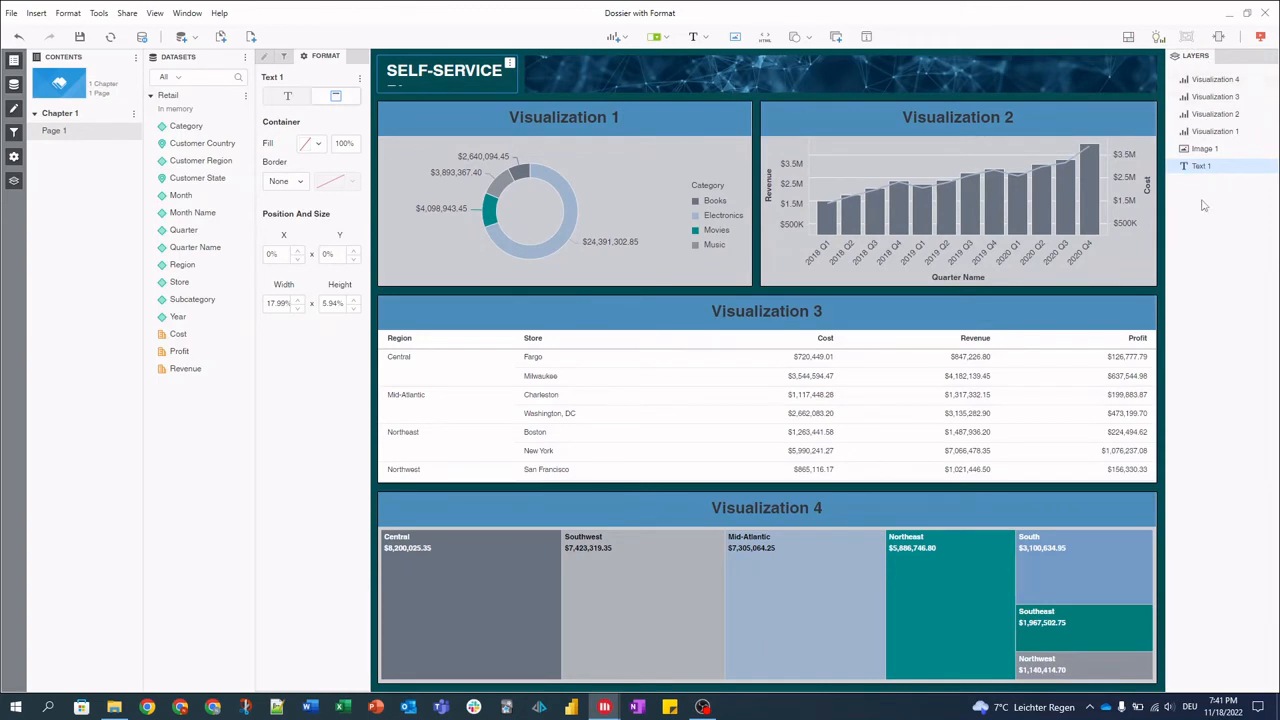
click(775, 72)
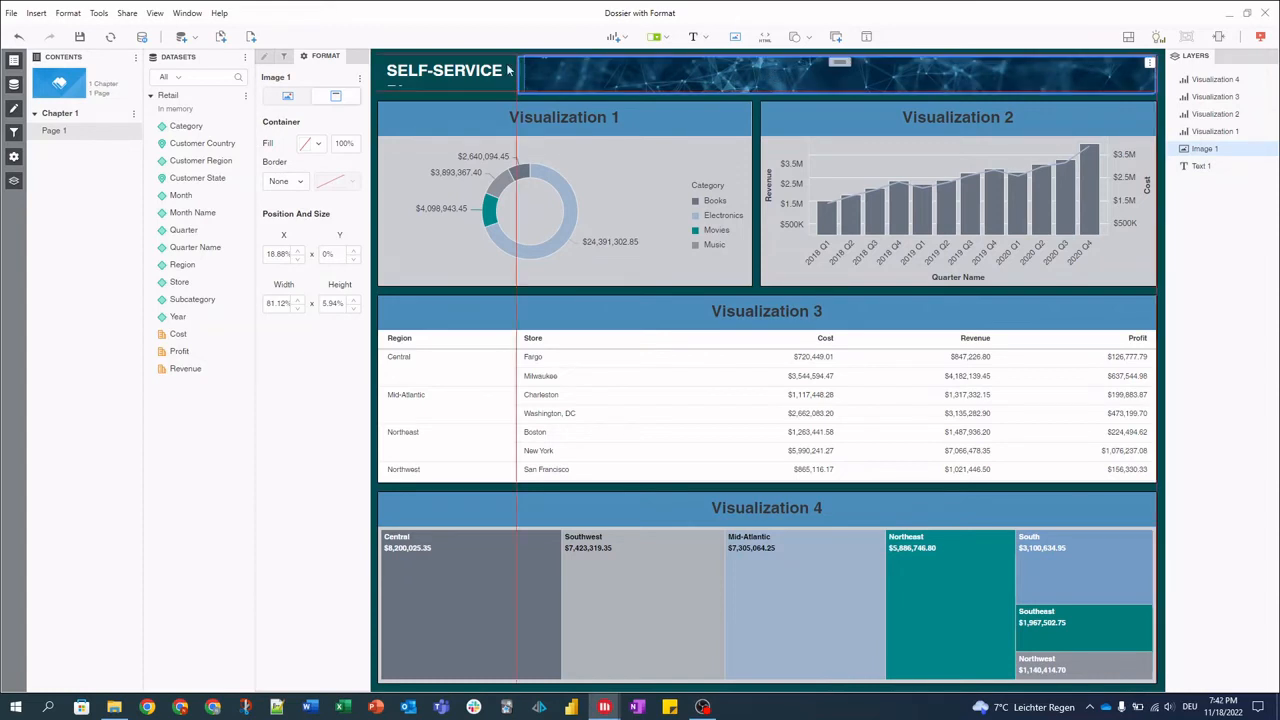
drag(378, 68, 378, 62)
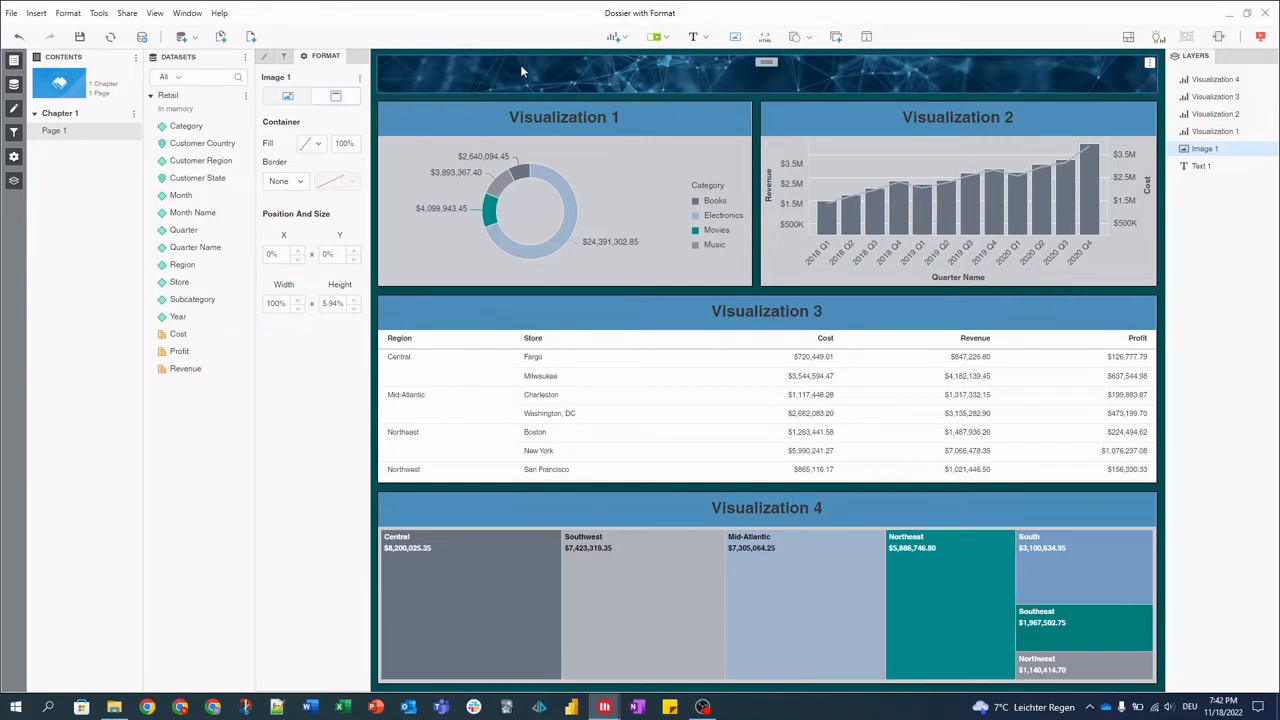
Place the SELF-SERVICE BI title above the header image in the layer order and widen it to about 29% of the page
click(1208, 167)
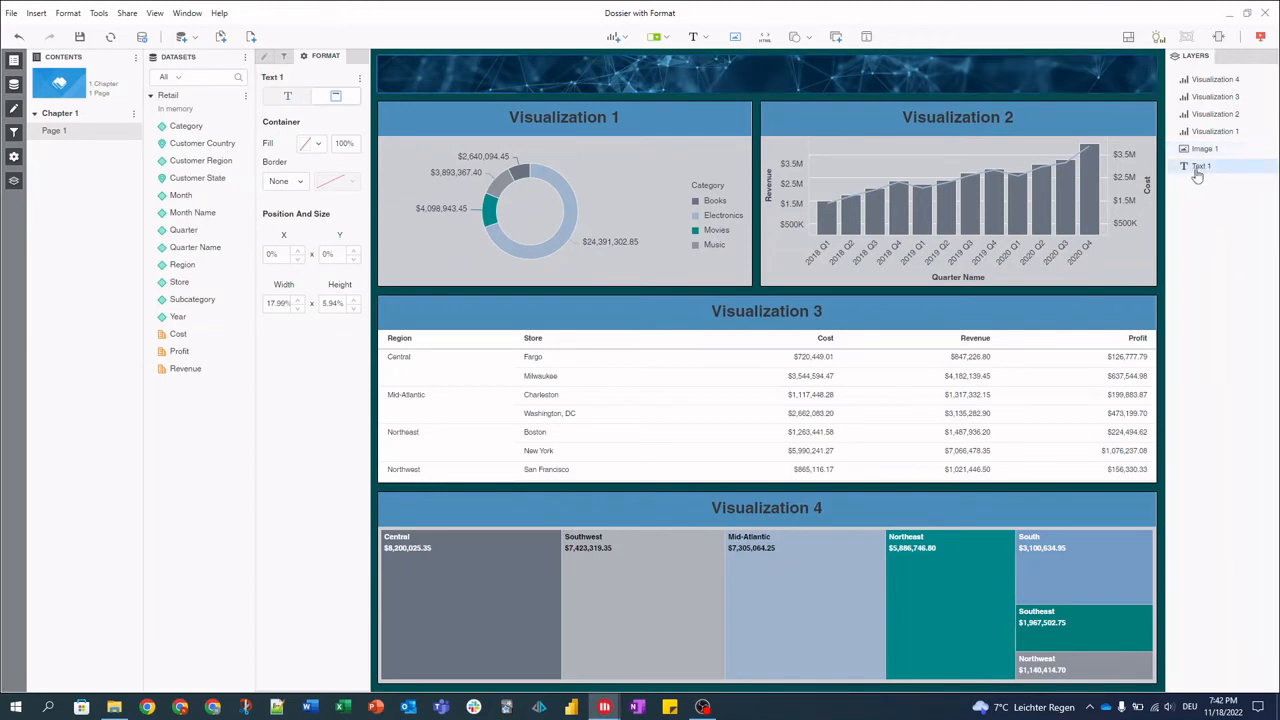
drag(1205, 150, 1205, 147)
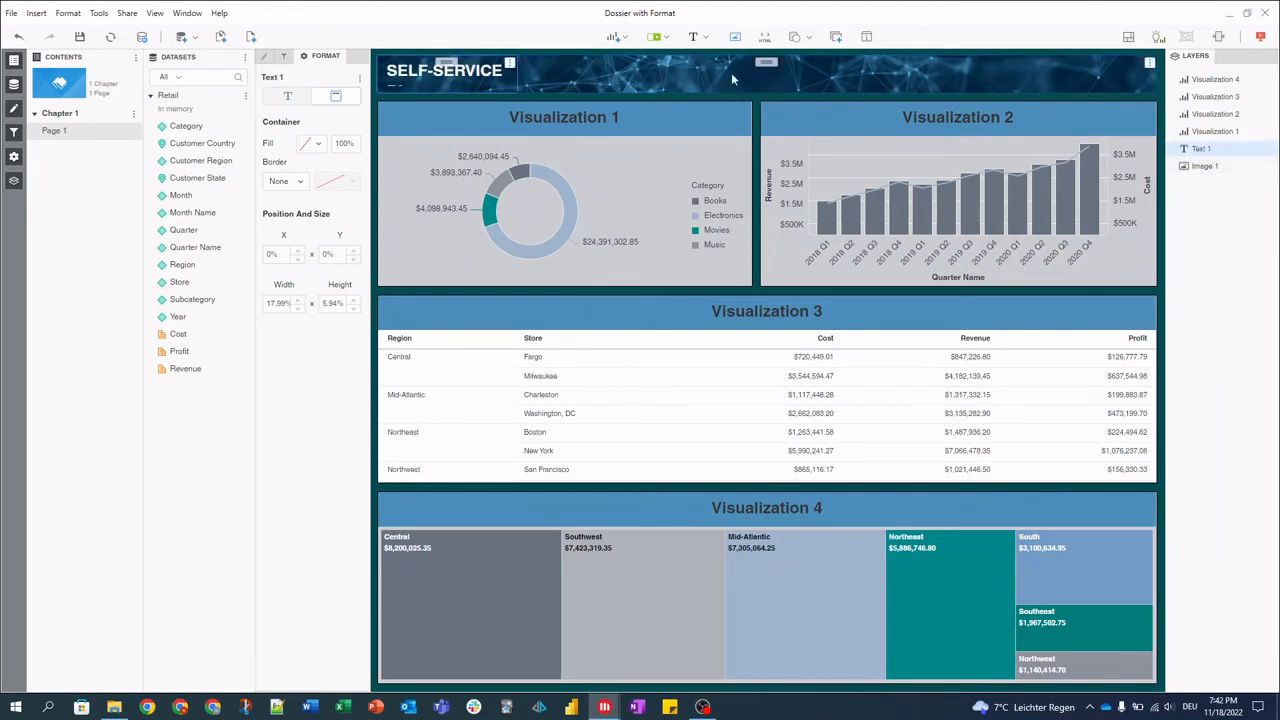
drag(519, 83, 606, 80)
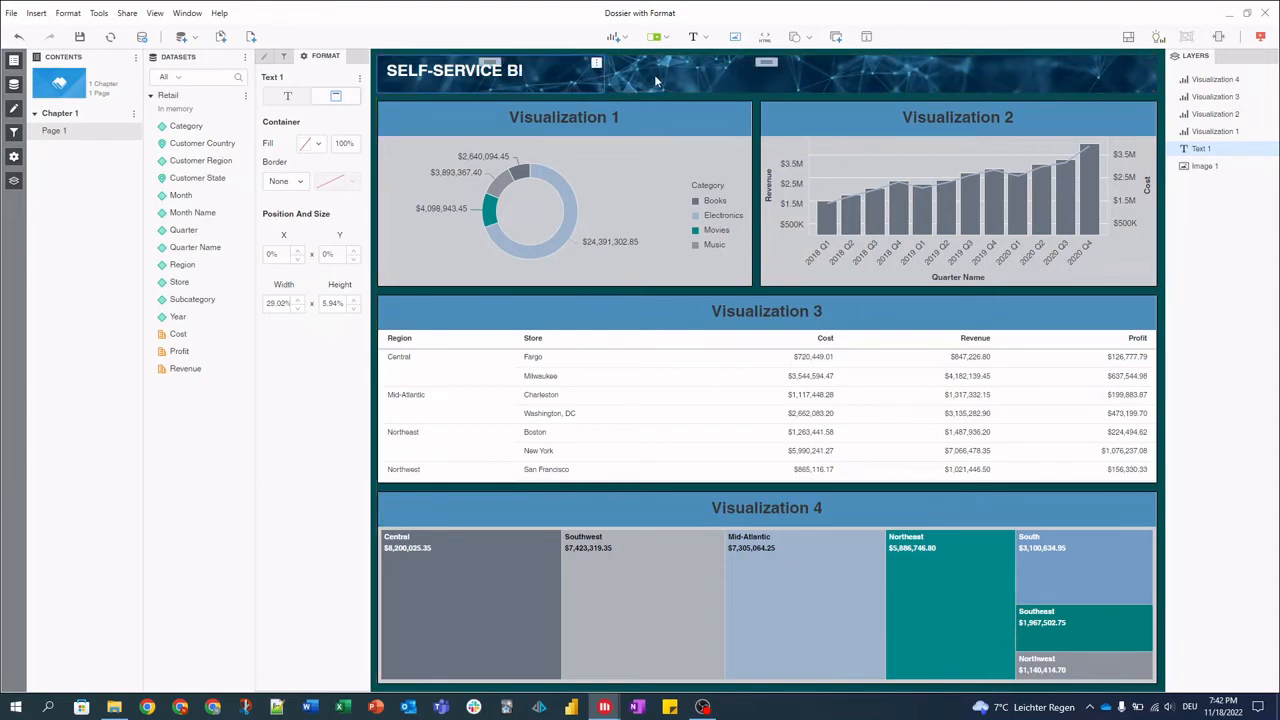
Narrow Visualization 3 from its left edge to free up space, and add an attribute/metric selector to the page
click(408, 316)
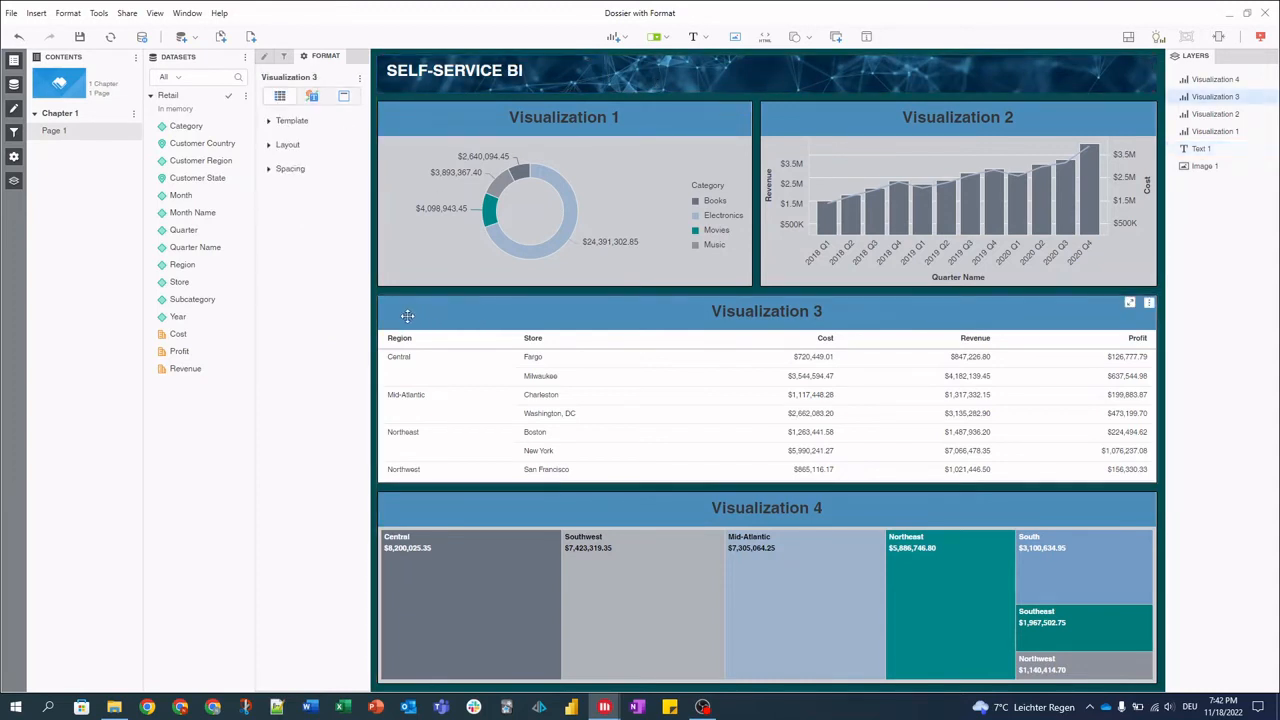
drag(378, 320, 541, 326)
click(656, 36)
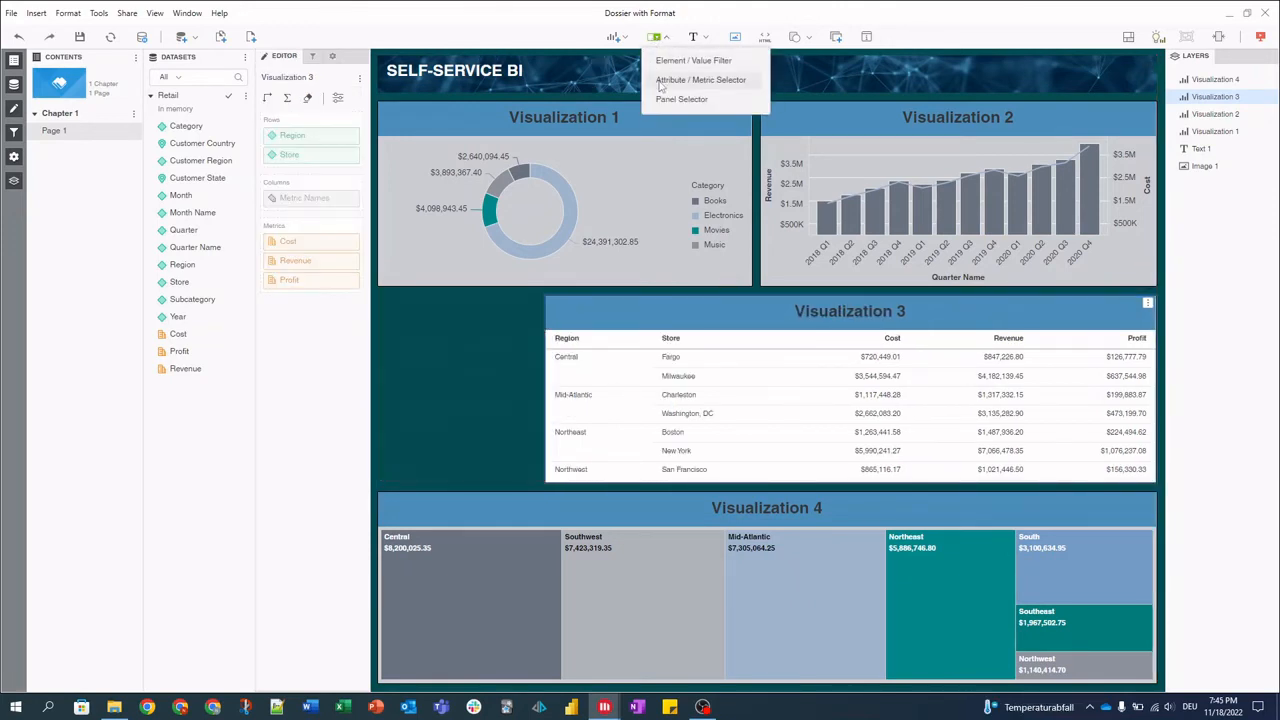
click(658, 80)
drag(746, 330, 689, 407)
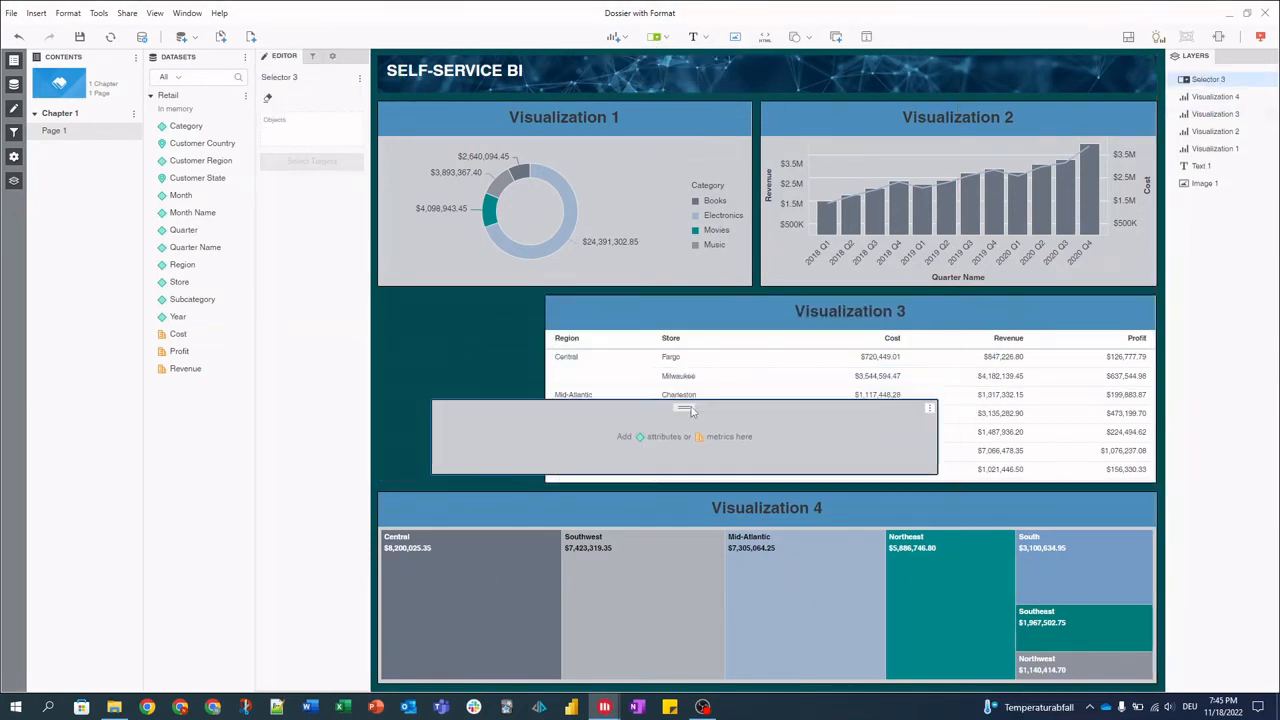
Add Store, Category, Subcategory, Year, Quarter and Month as objects of the new selector
double_click(179, 282)
double_click(186, 126)
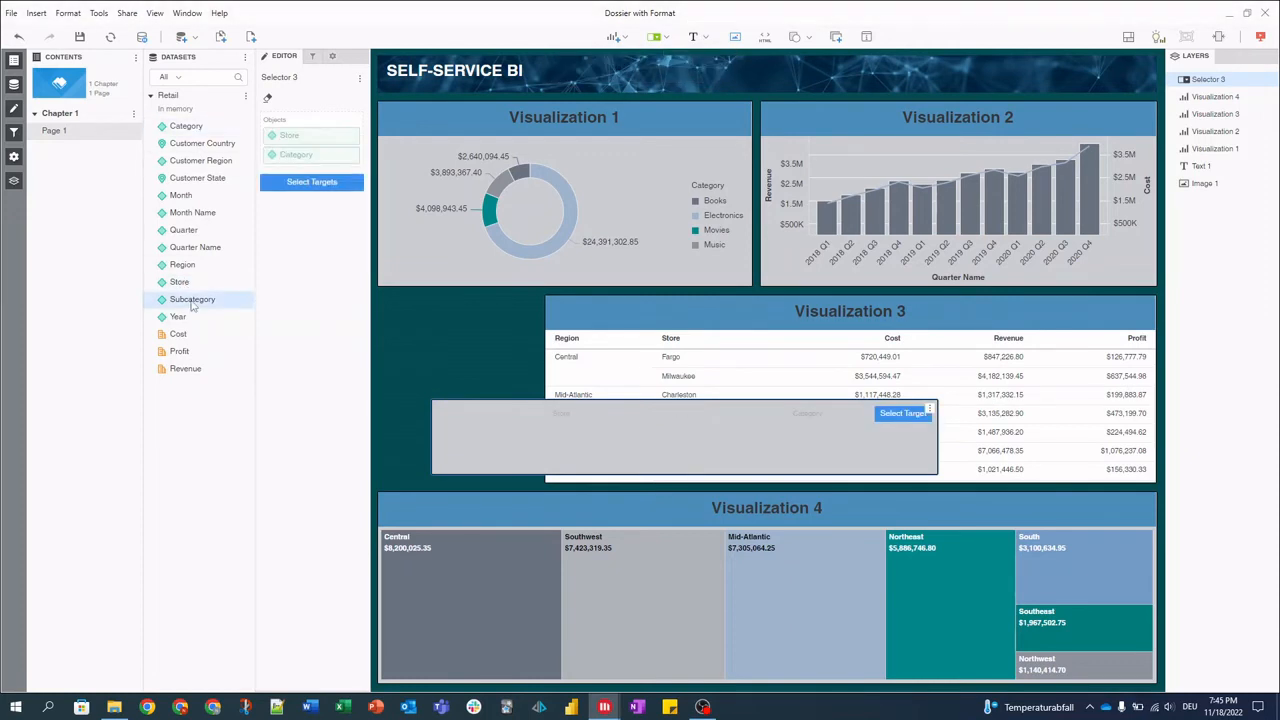
double_click(190, 299)
double_click(183, 230)
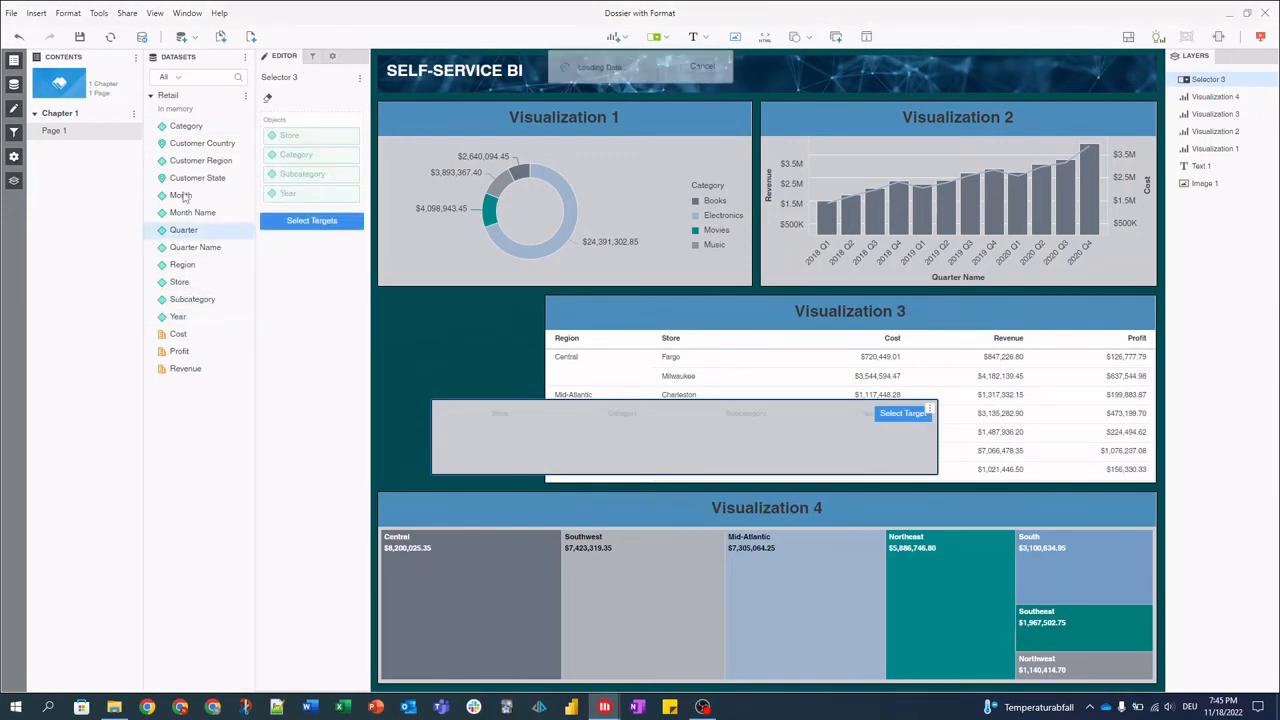
double_click(181, 195)
Make Visualization 3 the selector's target, with the Store attribute as the object to replace, and apply it
click(888, 415)
click(820, 312)
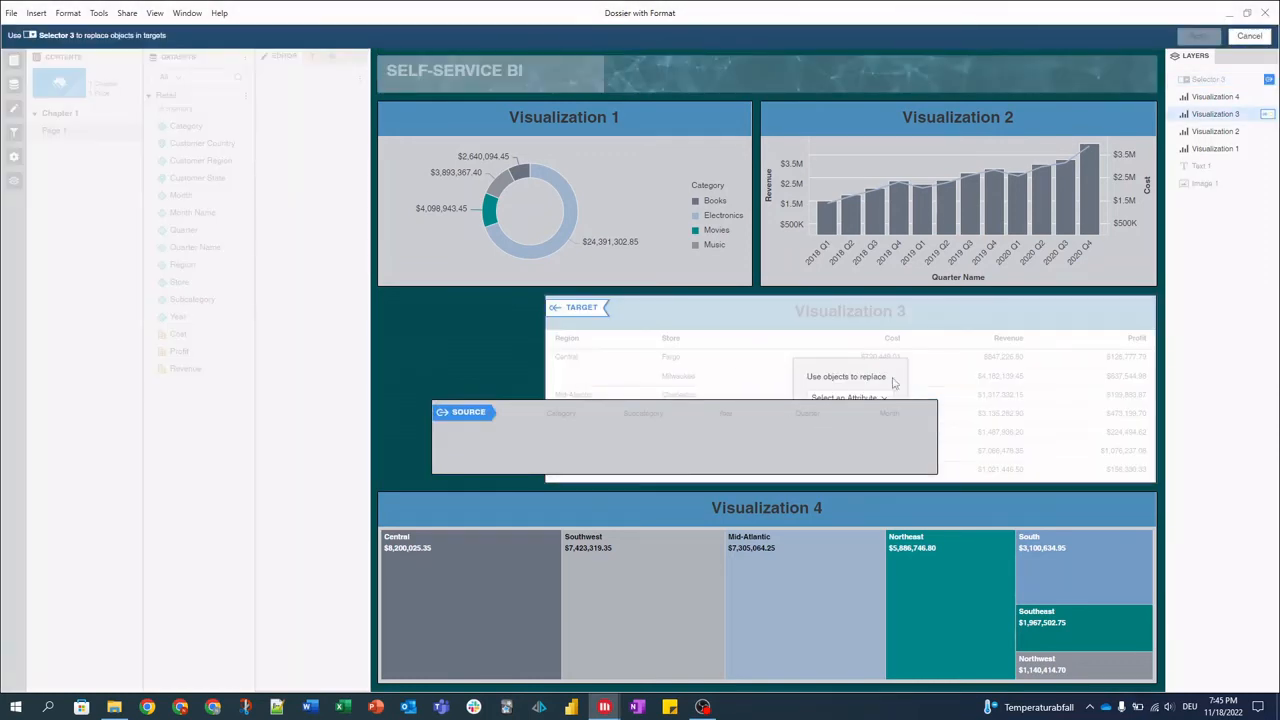
click(888, 398)
click(829, 437)
click(1197, 37)
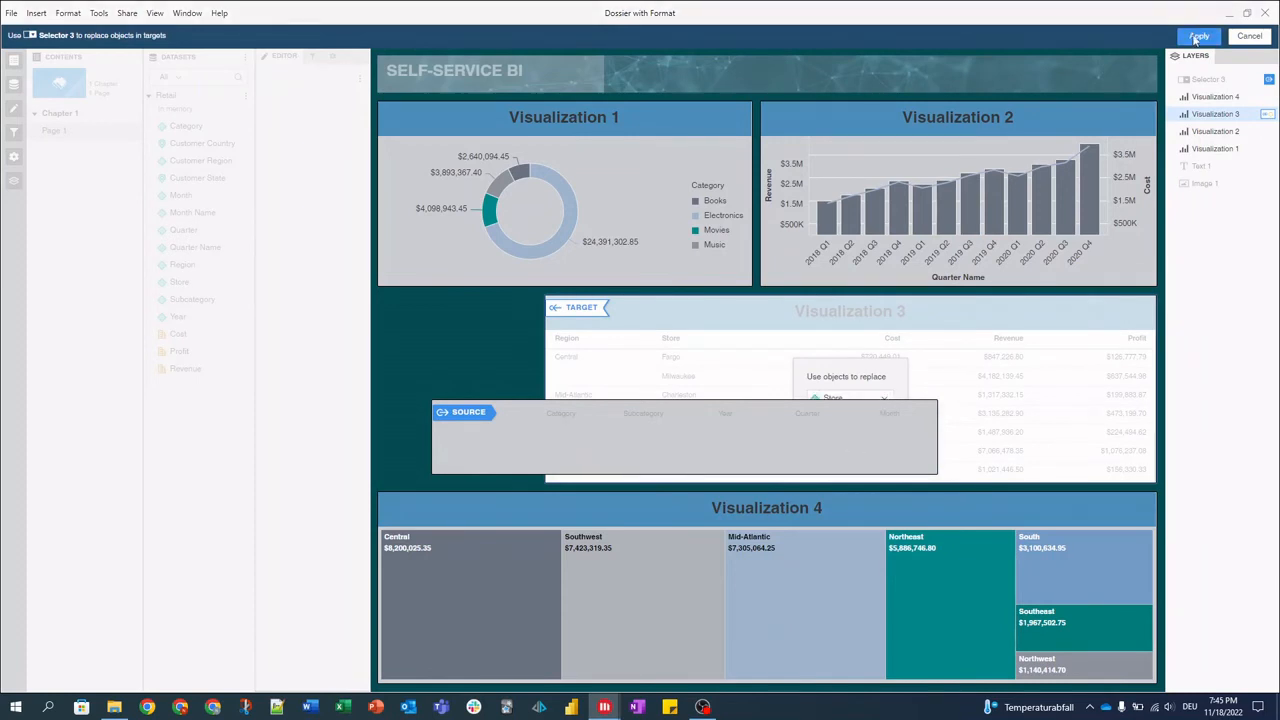
Resize the selector into a tall box that fills the gap to the left of Visualization 3
drag(940, 435, 535, 435)
drag(432, 425, 390, 425)
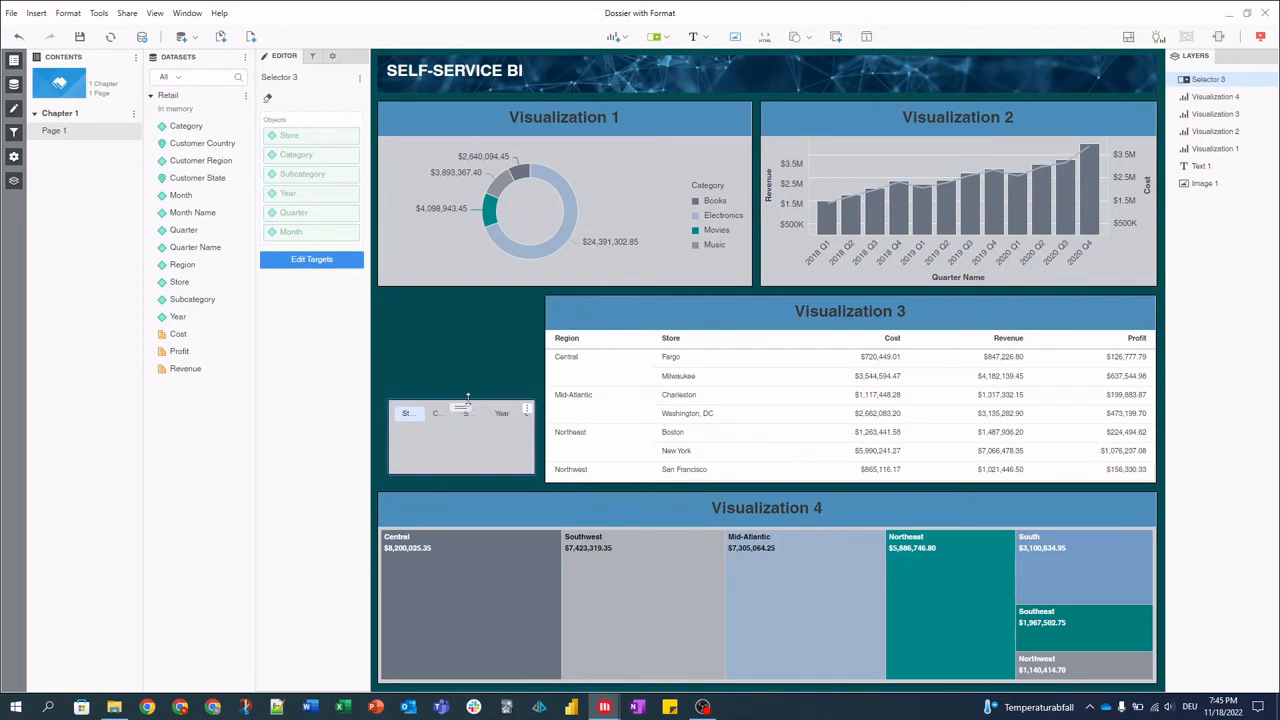
drag(471, 401, 471, 303)
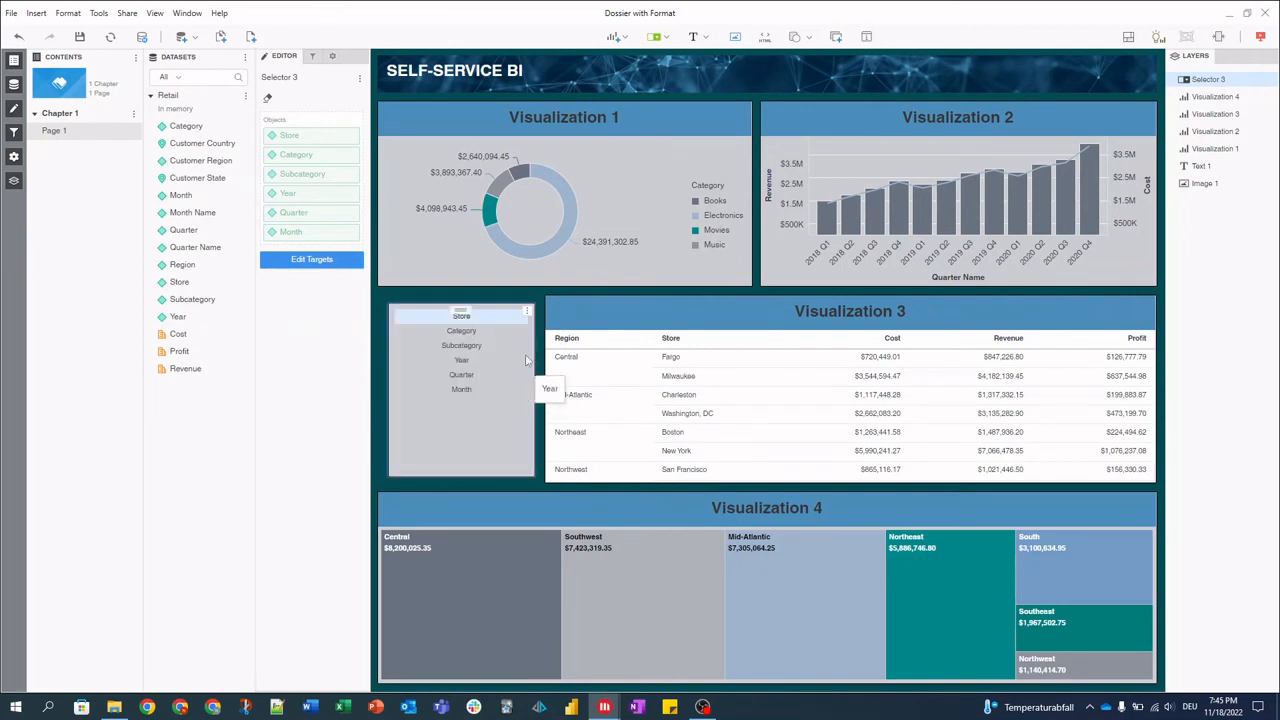
Set the selector's text size to 10 pt
click(527, 311)
click(497, 376)
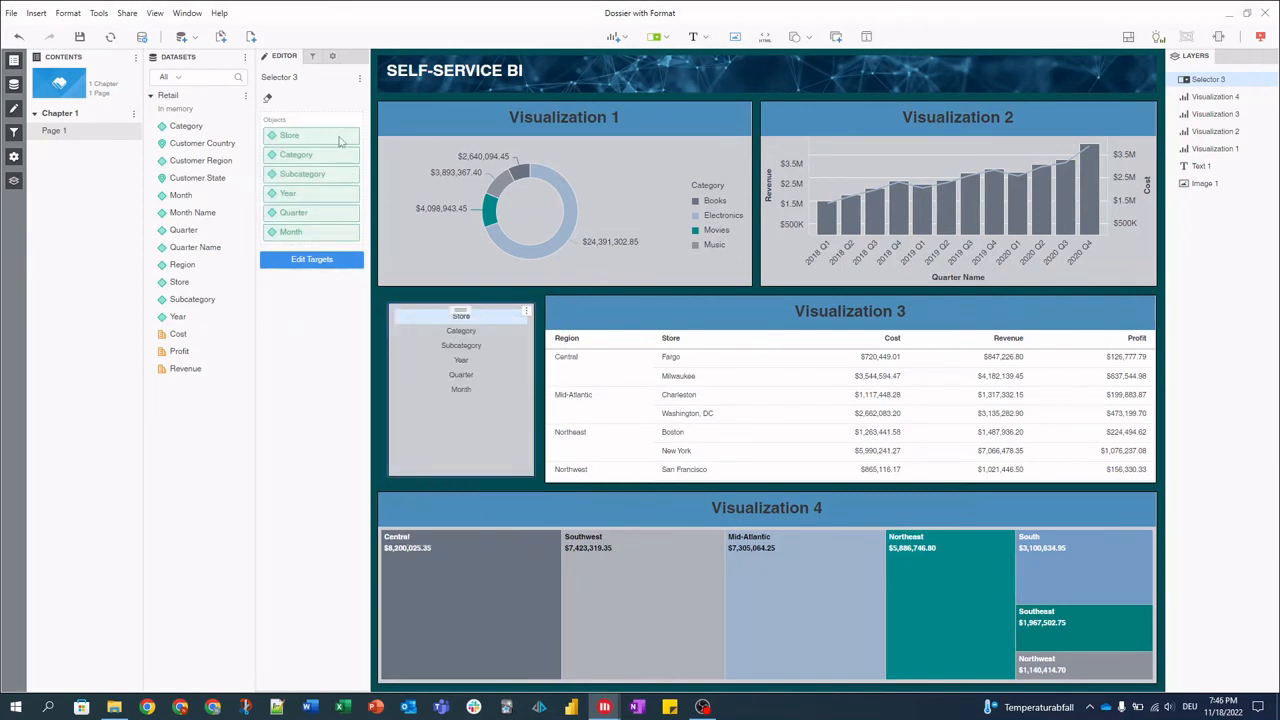
click(332, 56)
click(314, 95)
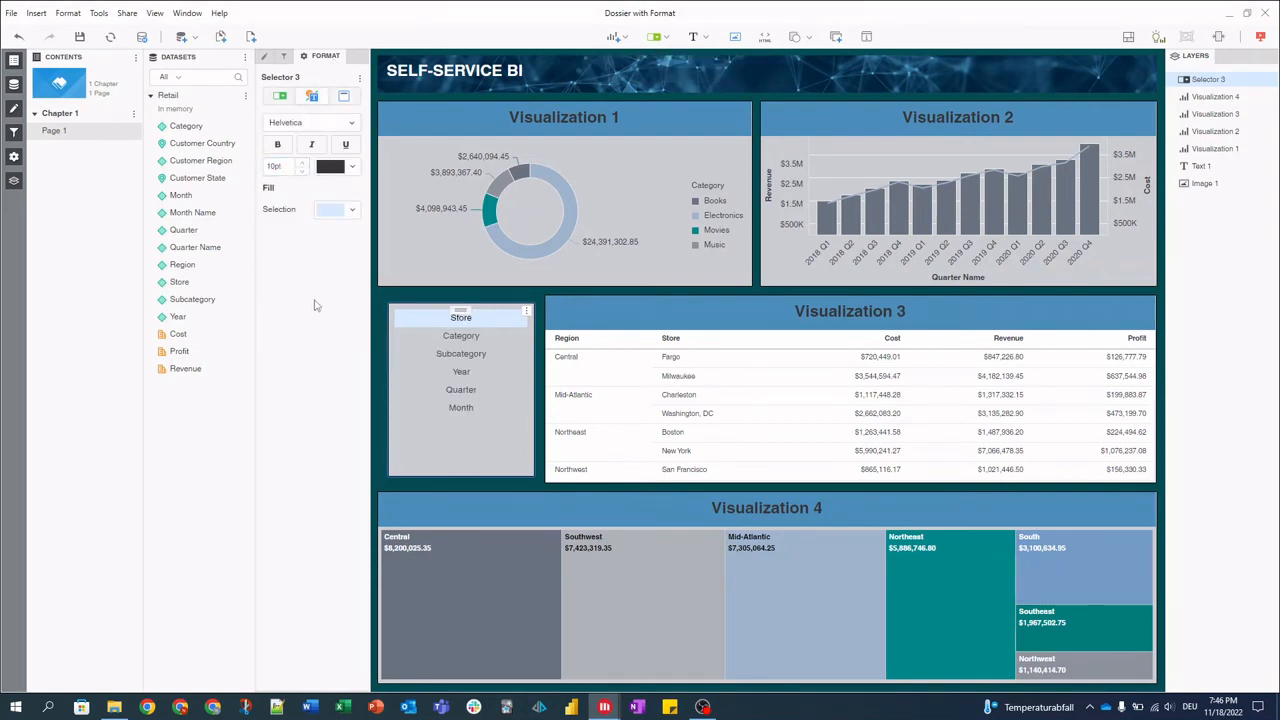
Add Category to the grouping of the Visualization 4 heat map, below Customer Region
click(762, 512)
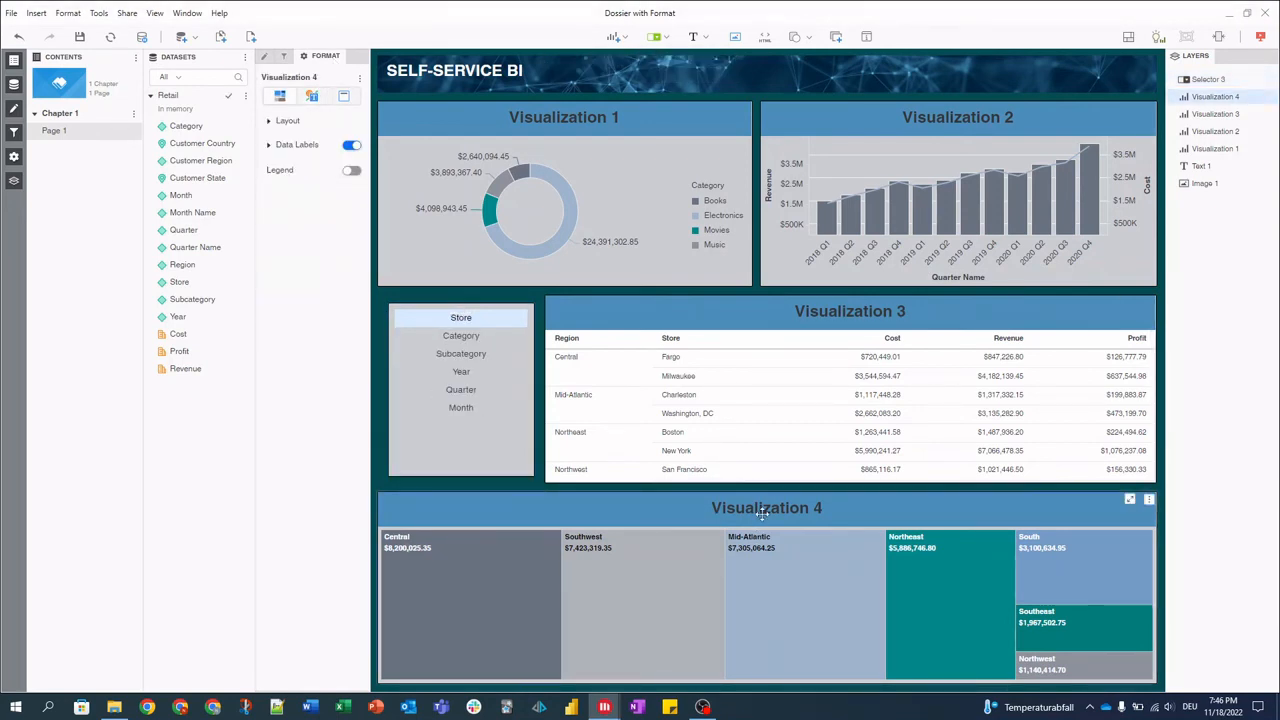
mouse_move(505, 538)
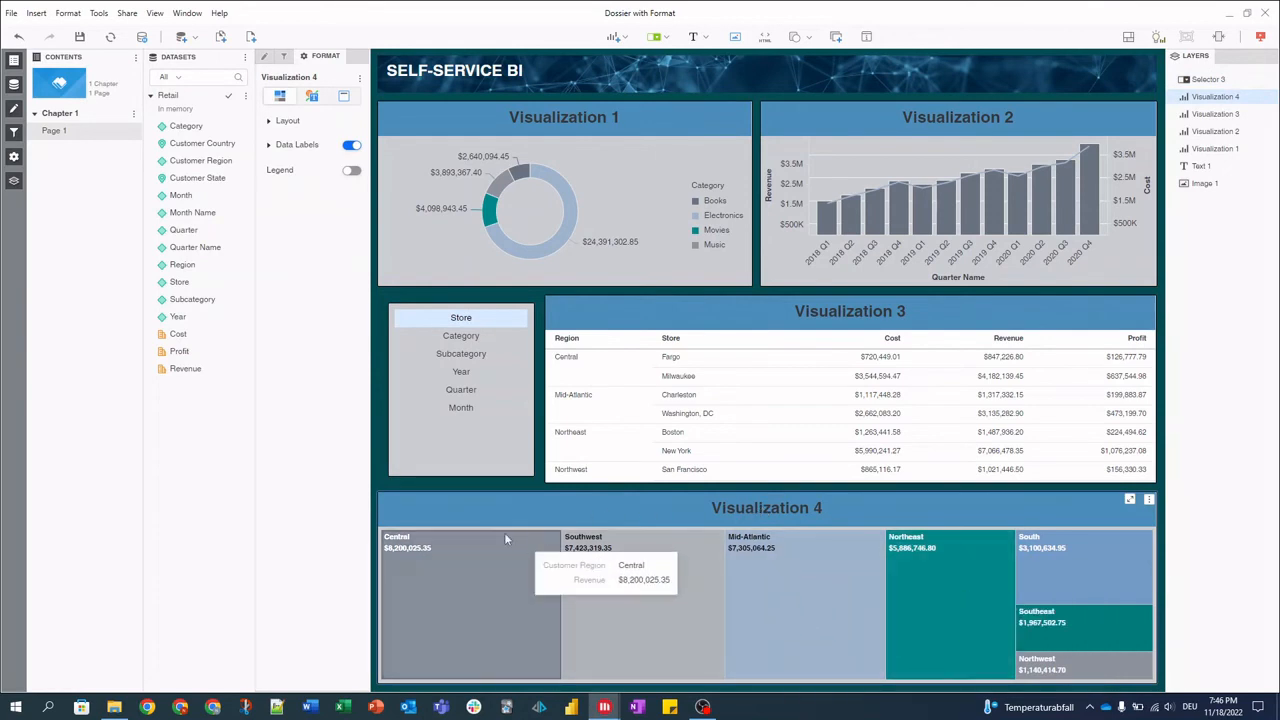
double_click(203, 127)
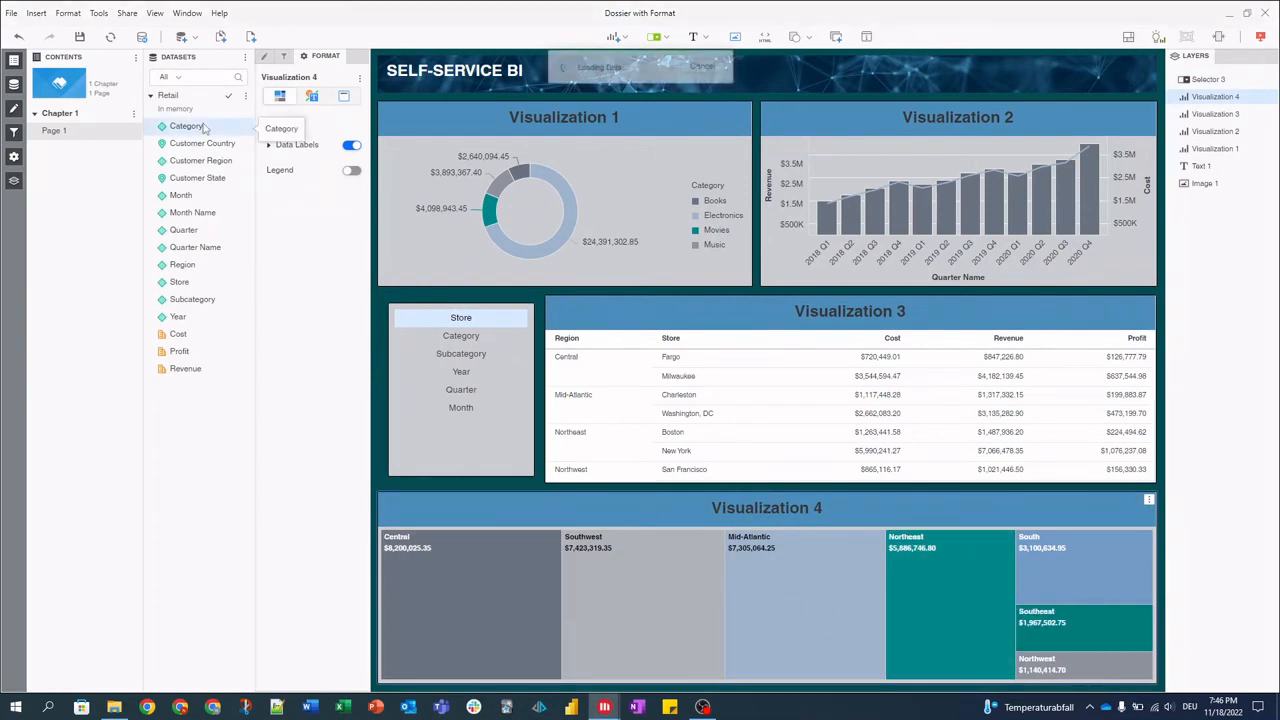
click(265, 57)
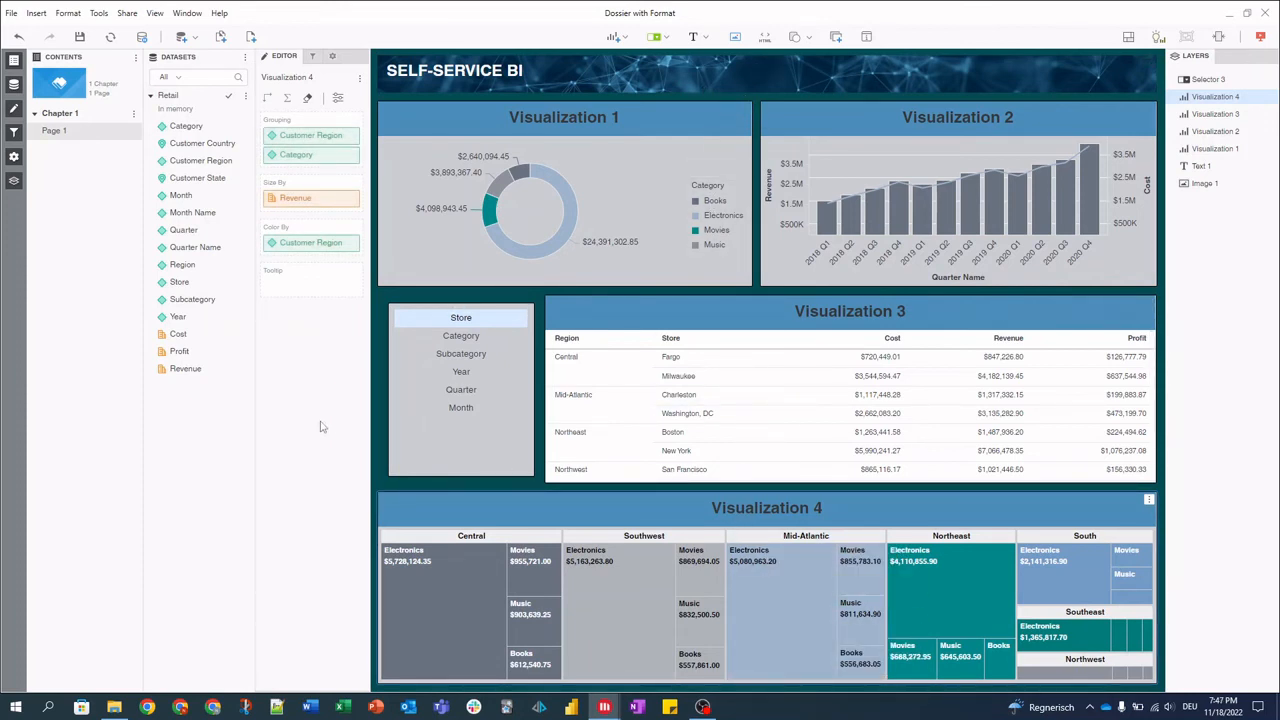
Enable vertical scrolling for Page 1 and set its minimum height to 1500px
click(332, 57)
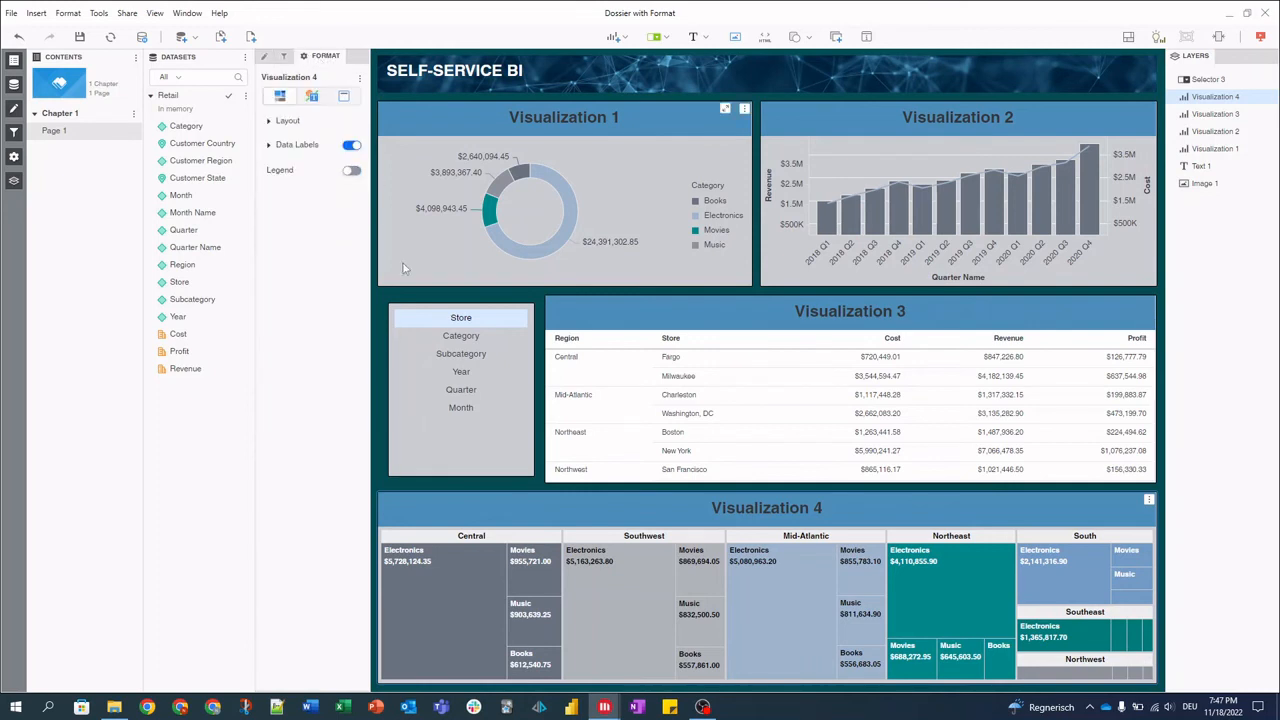
click(413, 297)
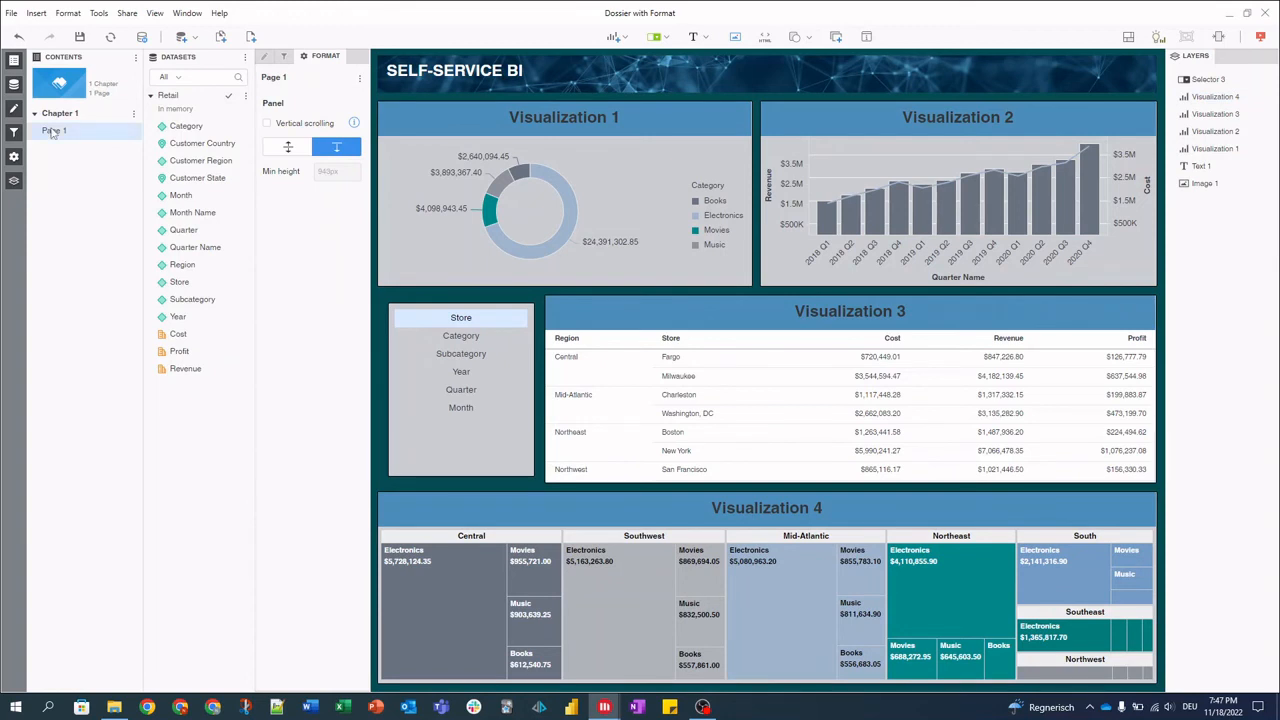
click(267, 124)
click(346, 171)
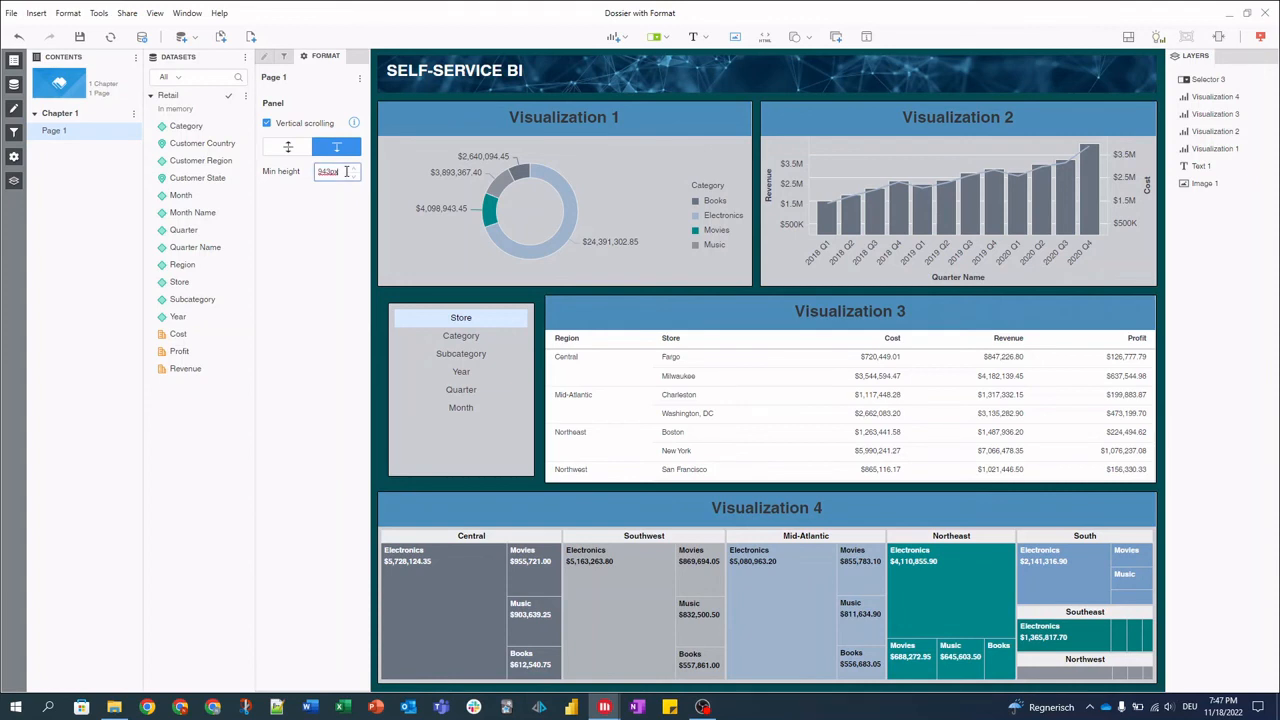
drag(346, 171, 310, 172)
click(324, 232)
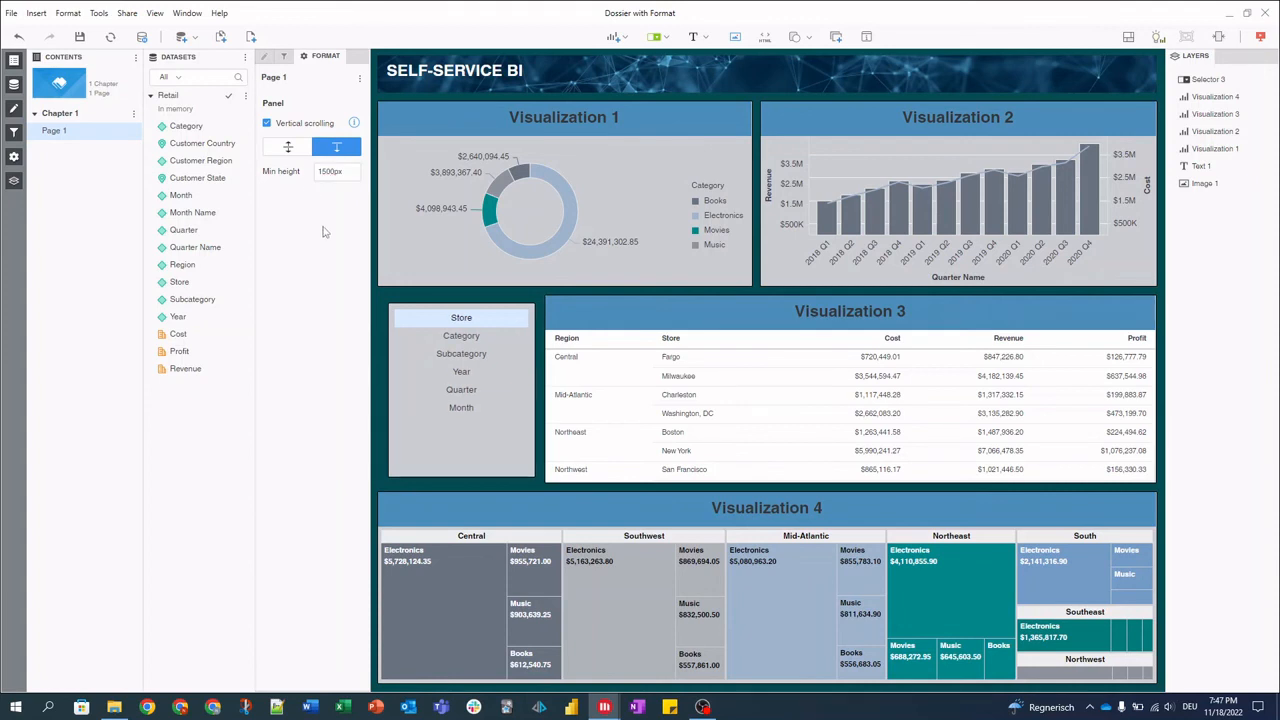
Extend Visualization 4 down to the bottom of the lengthened page and lower its top edge
scroll(638, 210, down, 3)
scroll(620, 290, down, 1)
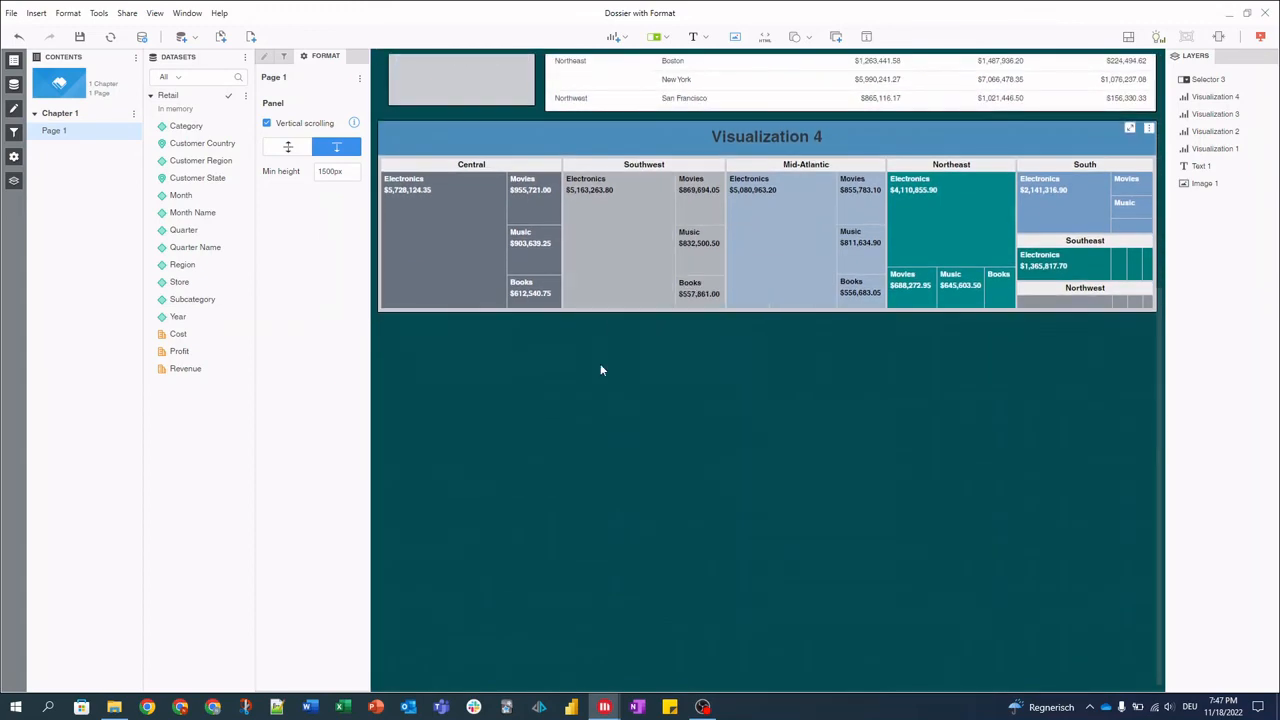
scroll(473, 524, up, 4)
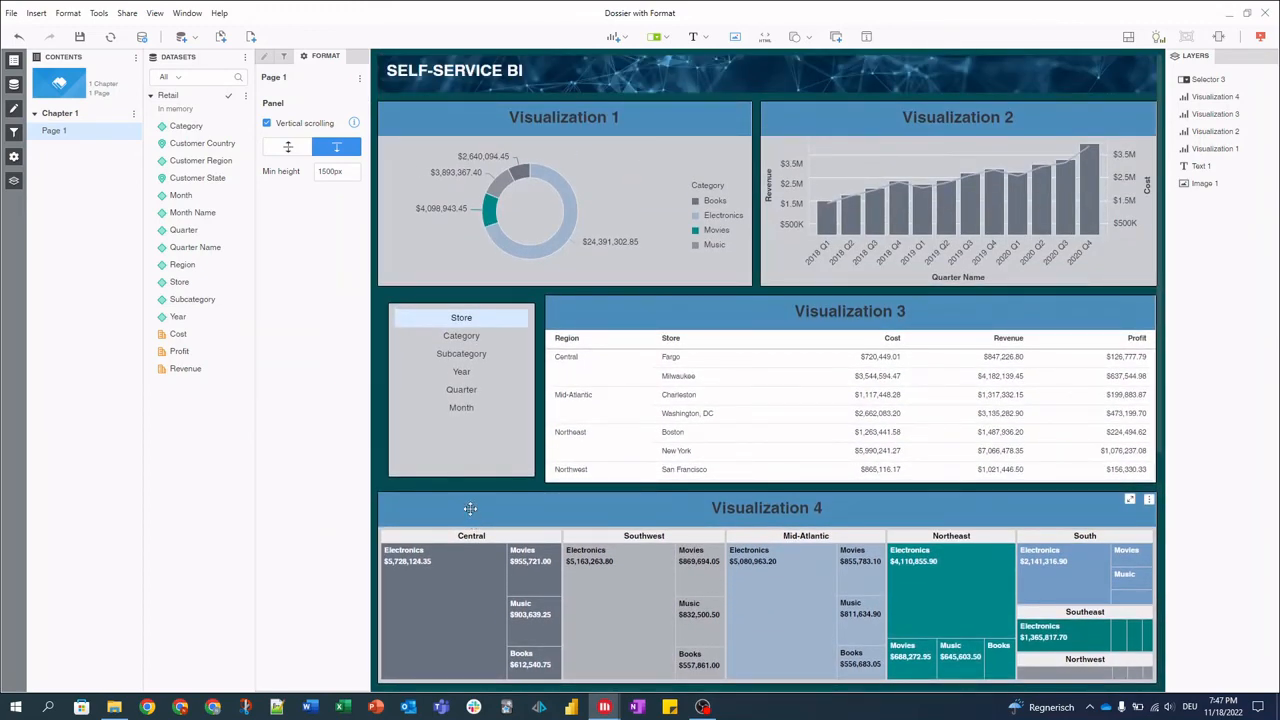
scroll(470, 508, down, 4)
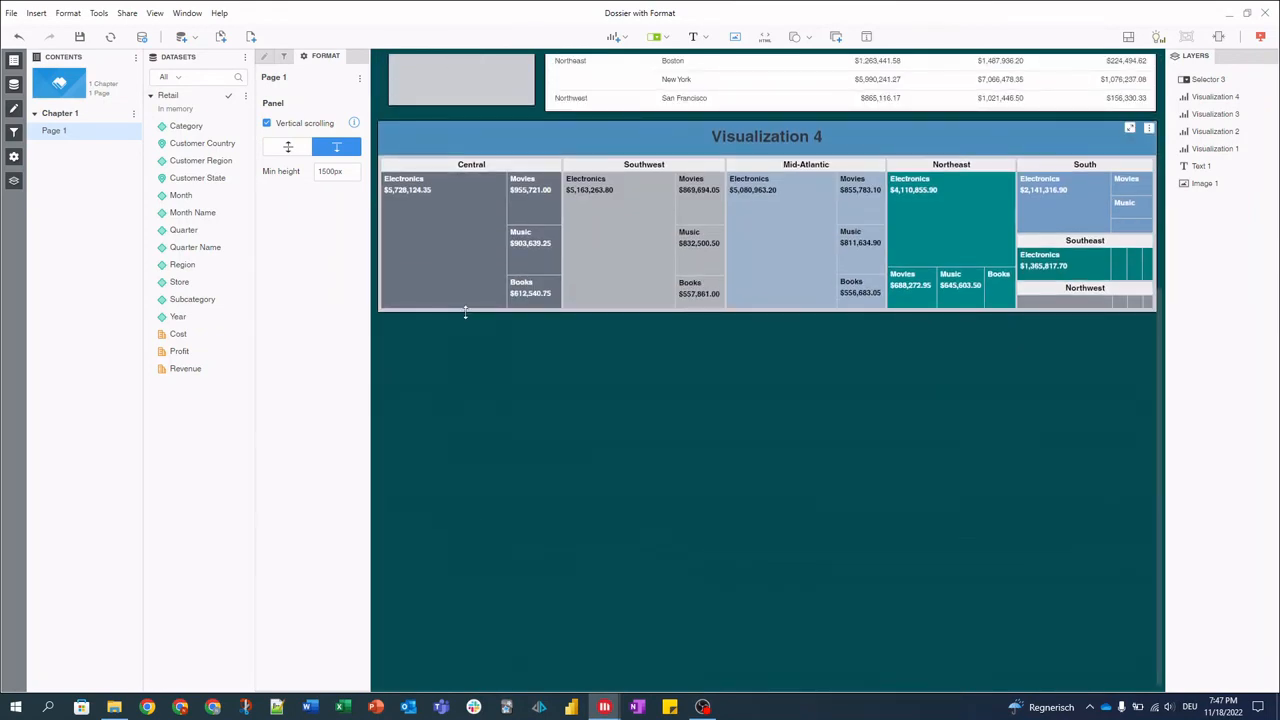
drag(466, 311, 503, 686)
drag(612, 197, 600, 299)
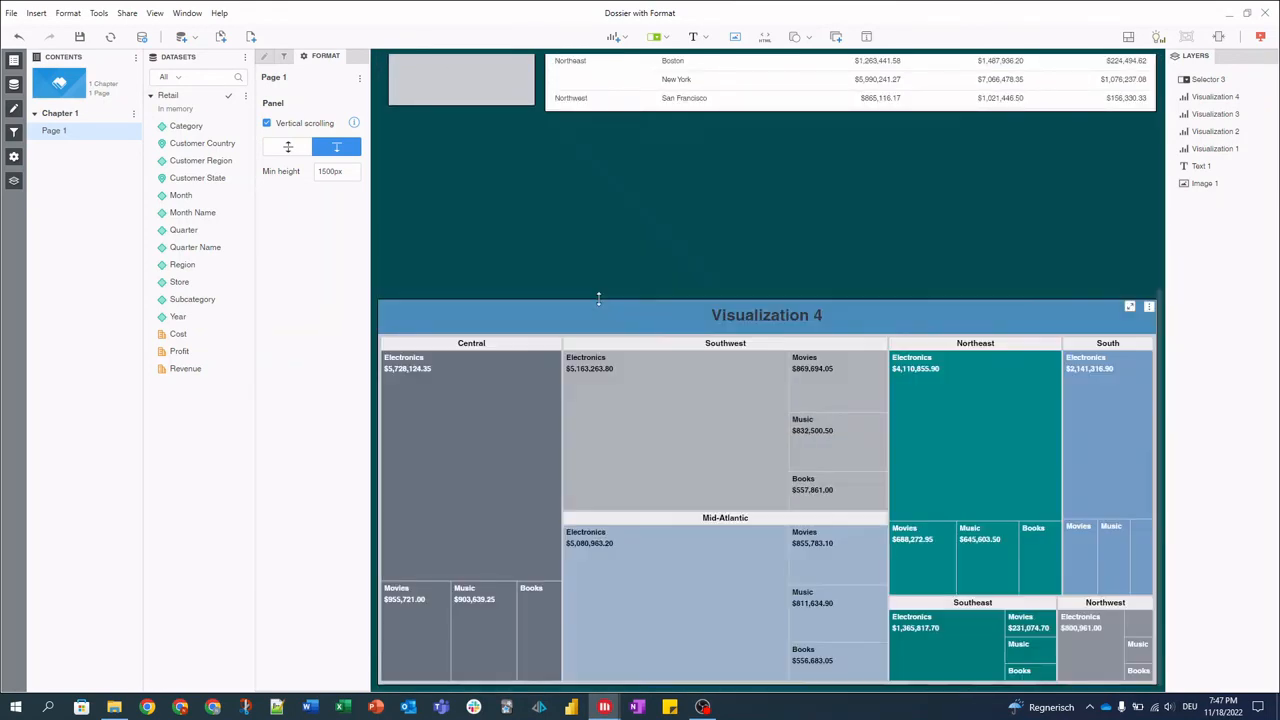
Extend Visualization 3 down to just above Visualization 4, lower its top edge, and move the selector down beside it
scroll(626, 268, up, 4)
click(769, 375)
drag(770, 379, 768, 552)
drag(745, 296, 745, 305)
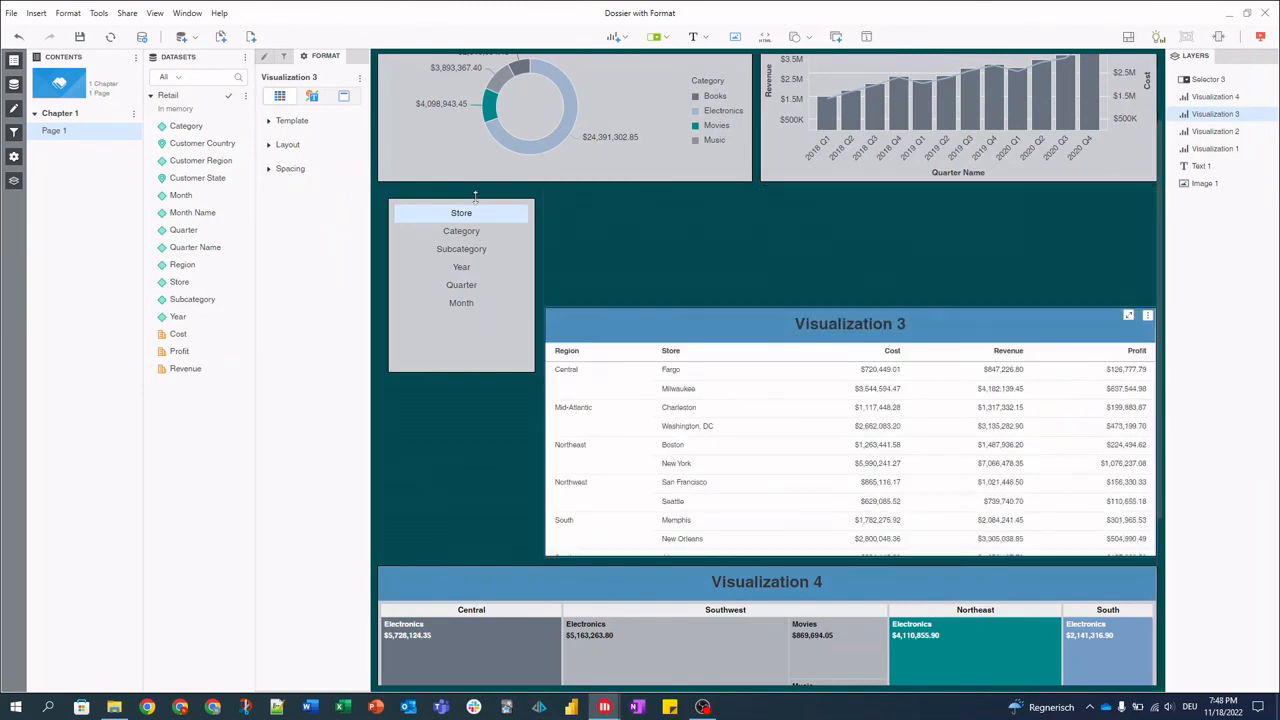
drag(461, 212, 462, 357)
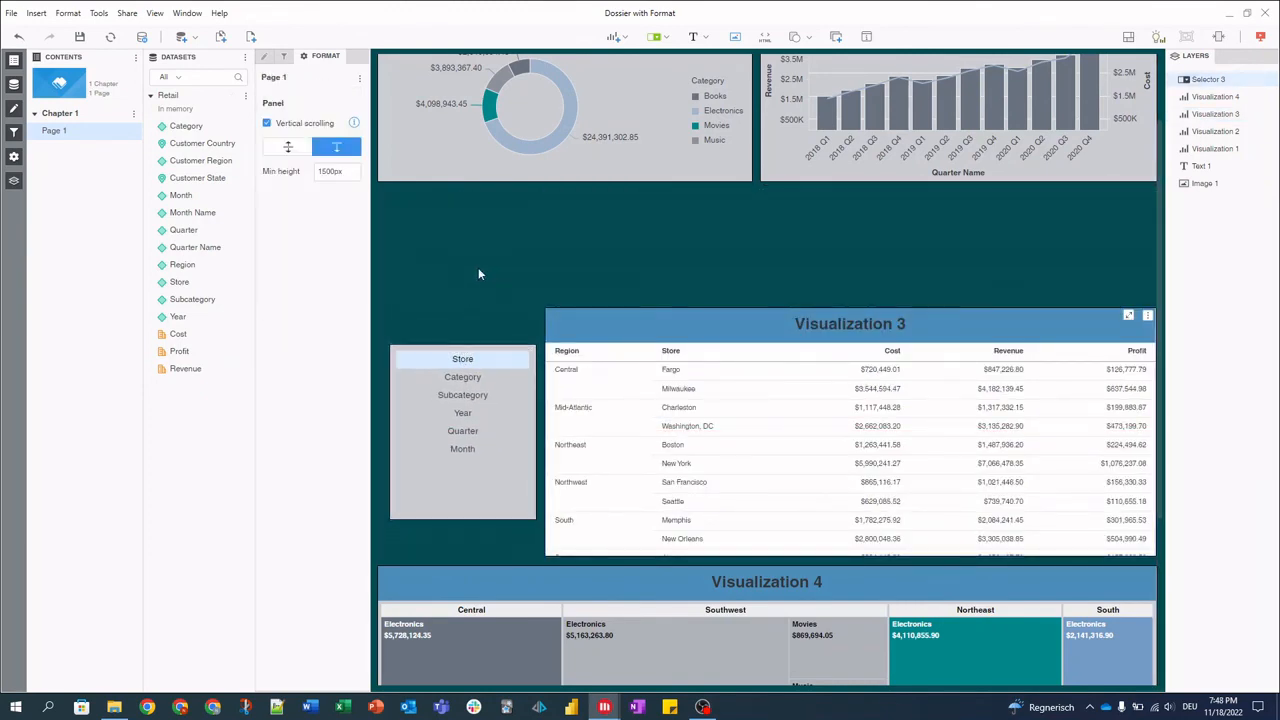
Position Visualization 1 at X 2%, Y 5% and size it to 48% width and 25% height
scroll(478, 268, up, 2)
click(547, 114)
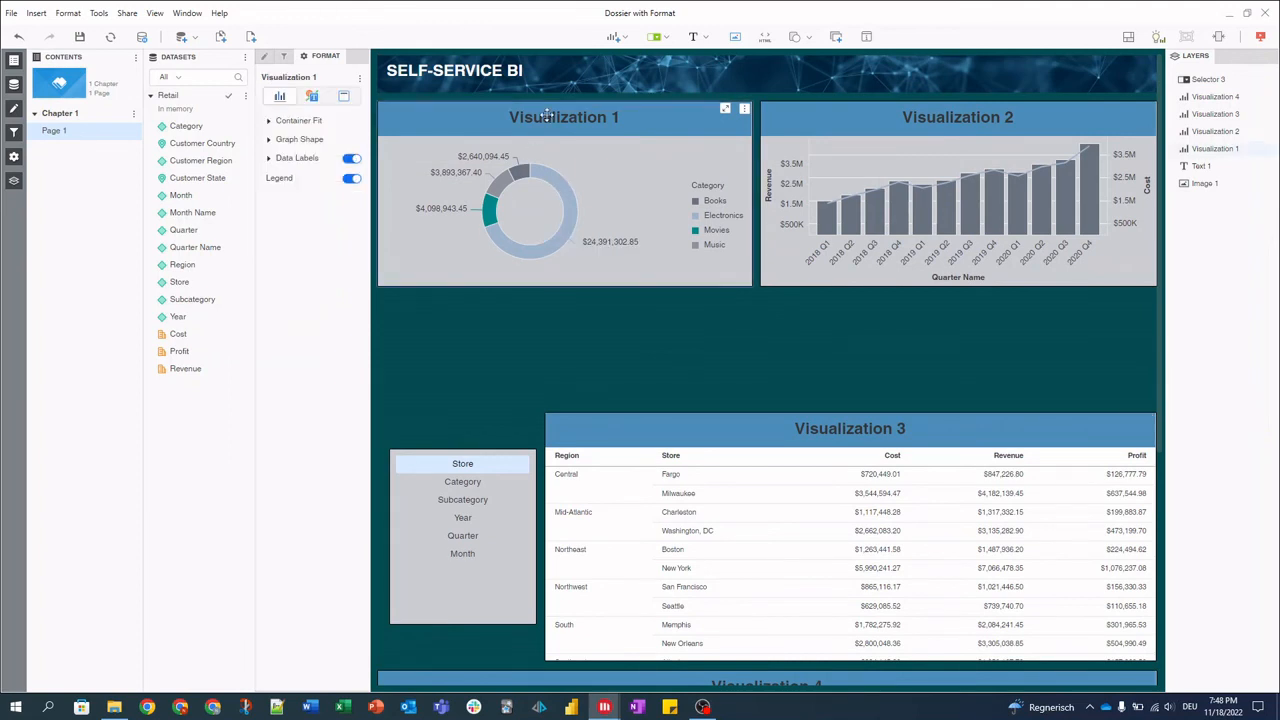
click(344, 96)
double_click(281, 391)
text(2)
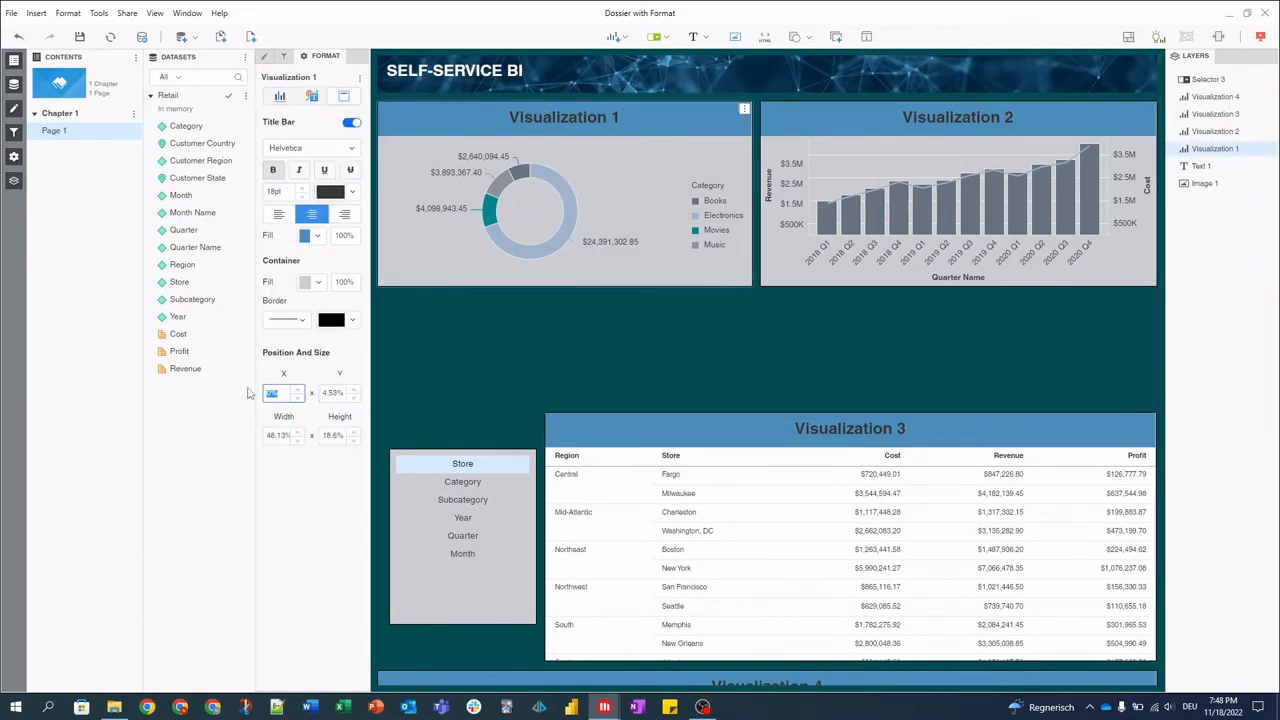
key(Tab)
text(5)
key(Tab)
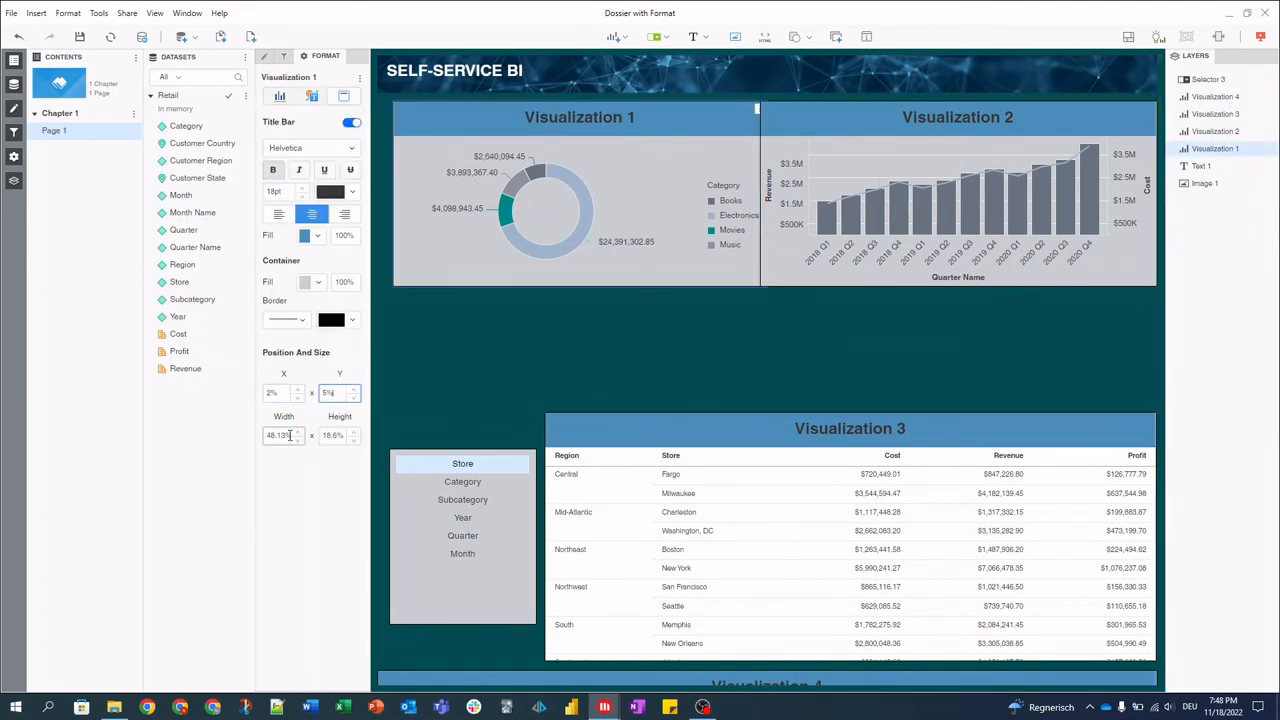
text(48)
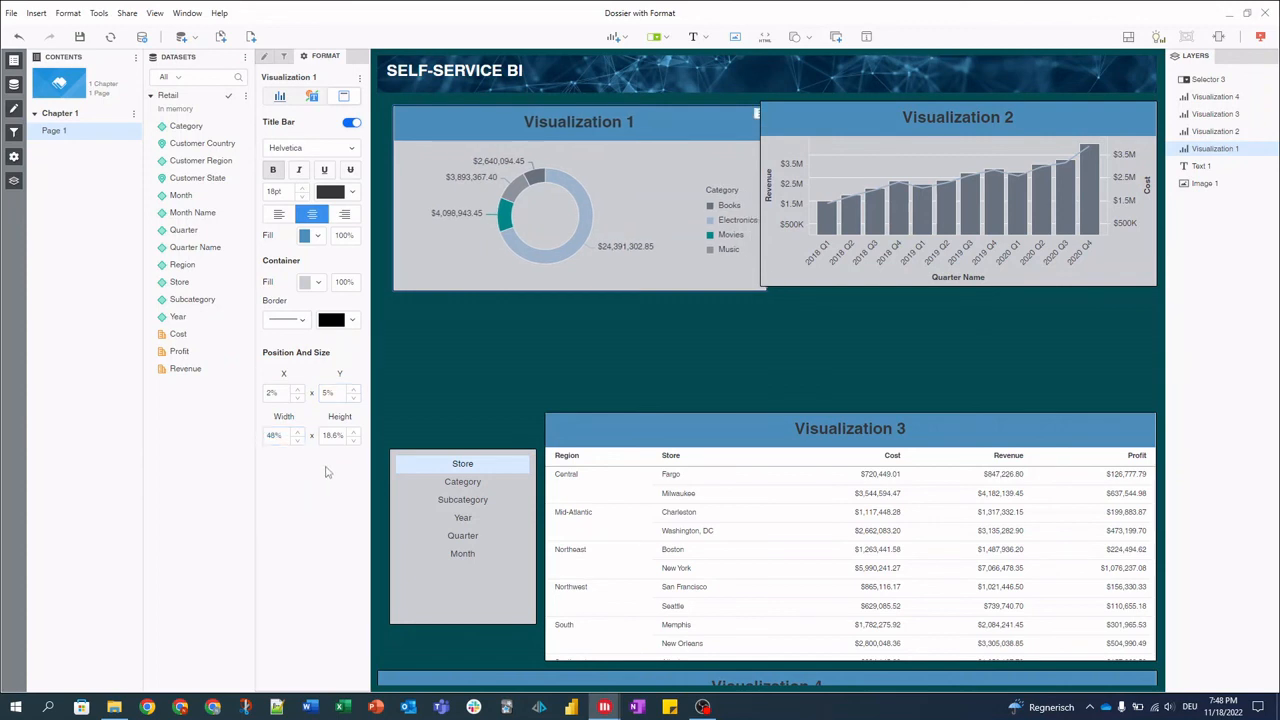
key(Tab)
text(25)
key(Return)
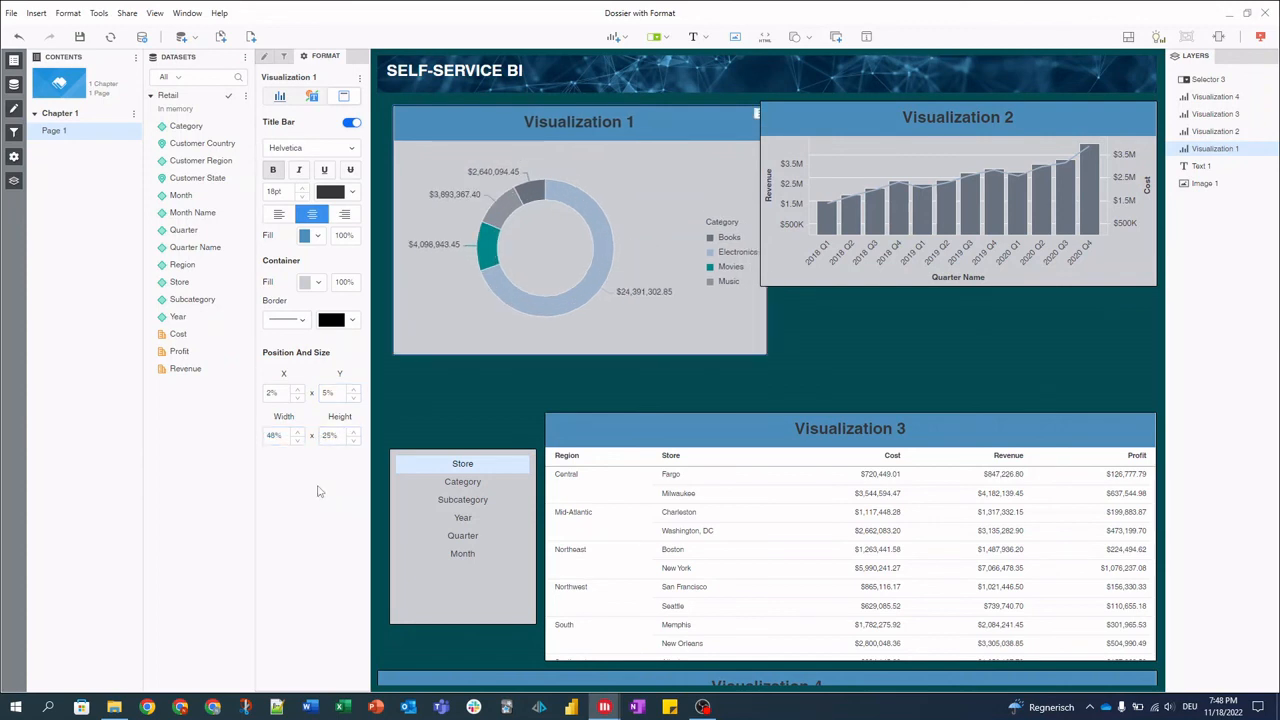
Position Visualization 2 at X 51%, Y 5% and size it to 48% width and 25% height
click(982, 120)
click(343, 97)
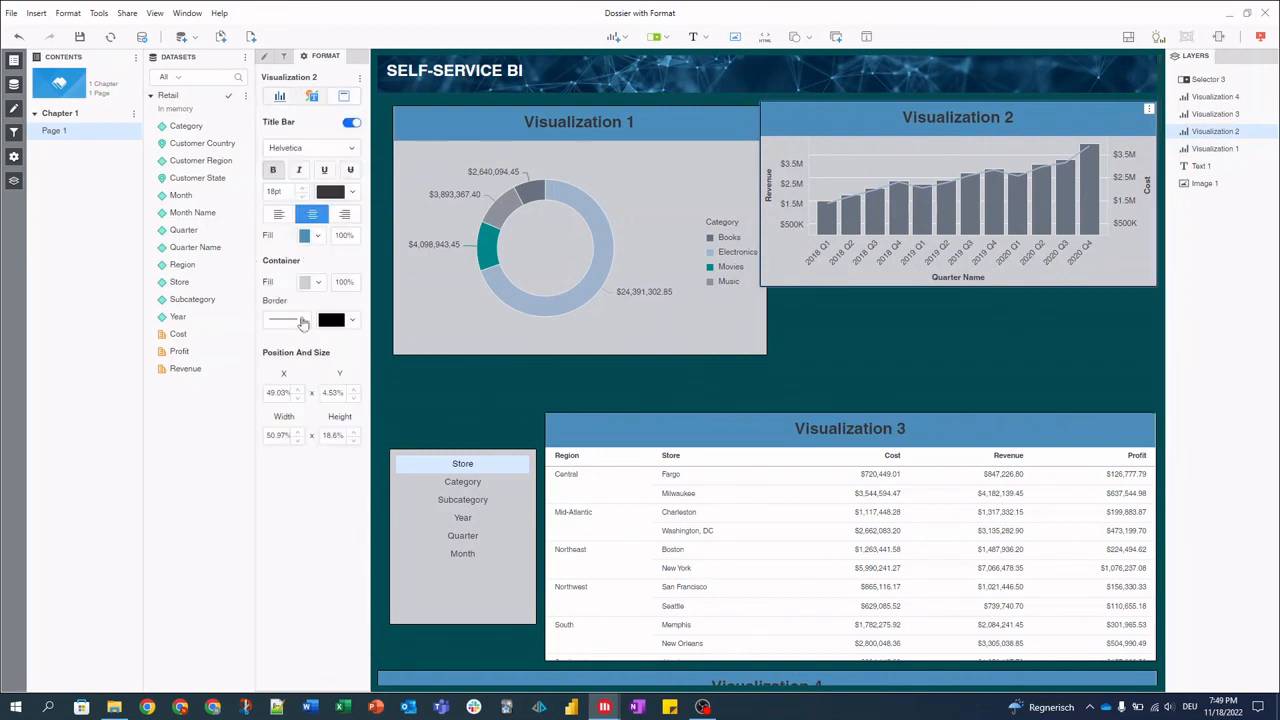
drag(284, 392, 242, 388)
text(51)
key(Return)
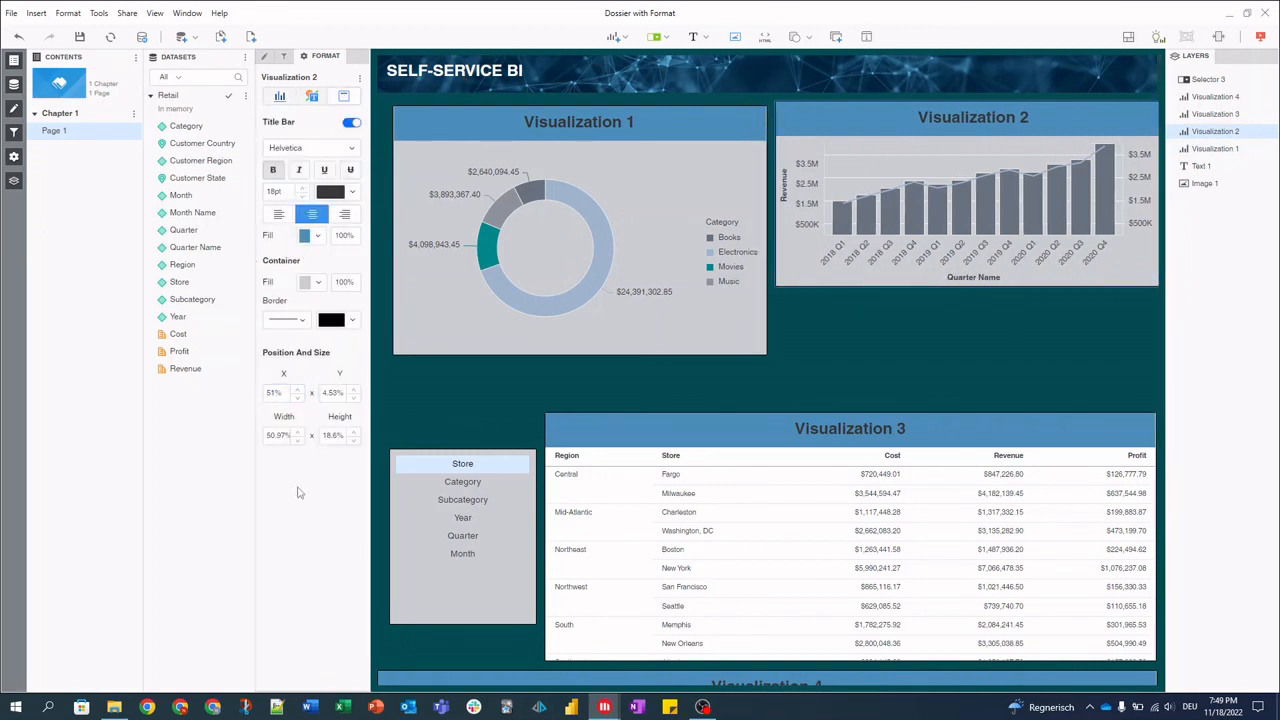
drag(350, 393, 312, 393)
drag(291, 435, 240, 434)
text(48)
drag(323, 435, 346, 435)
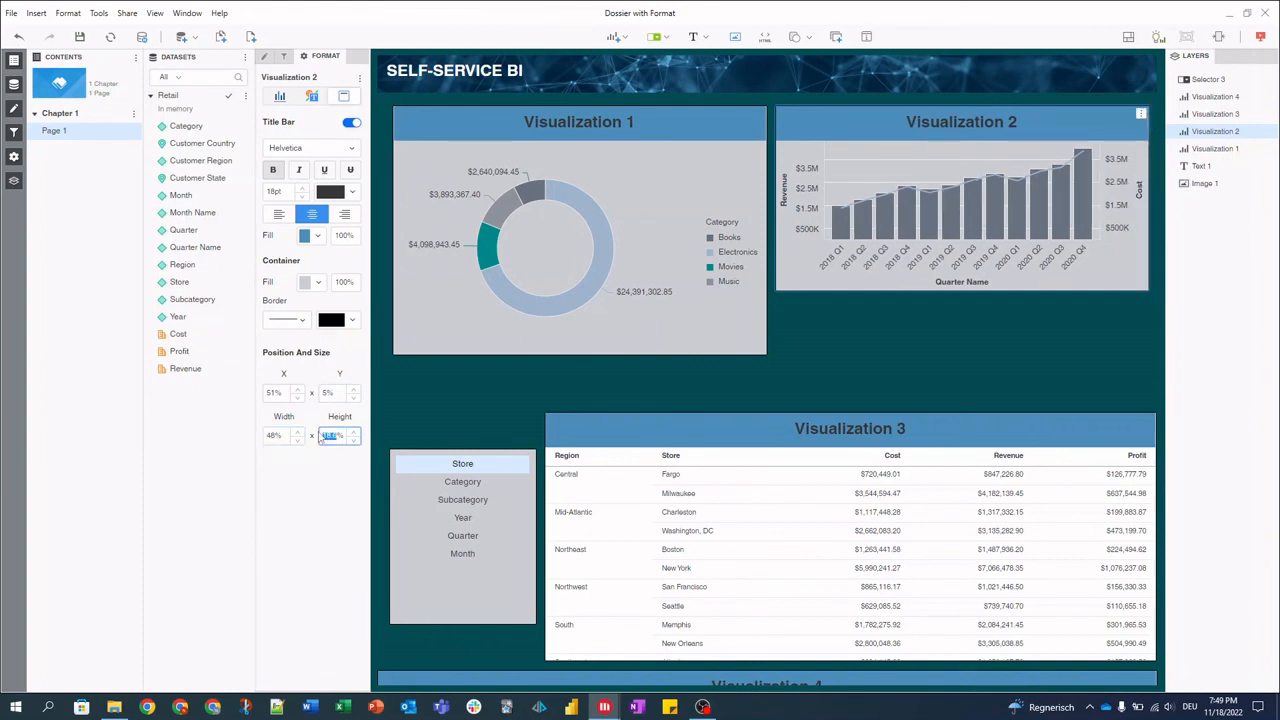
text(25)
key(Return)
click(497, 399)
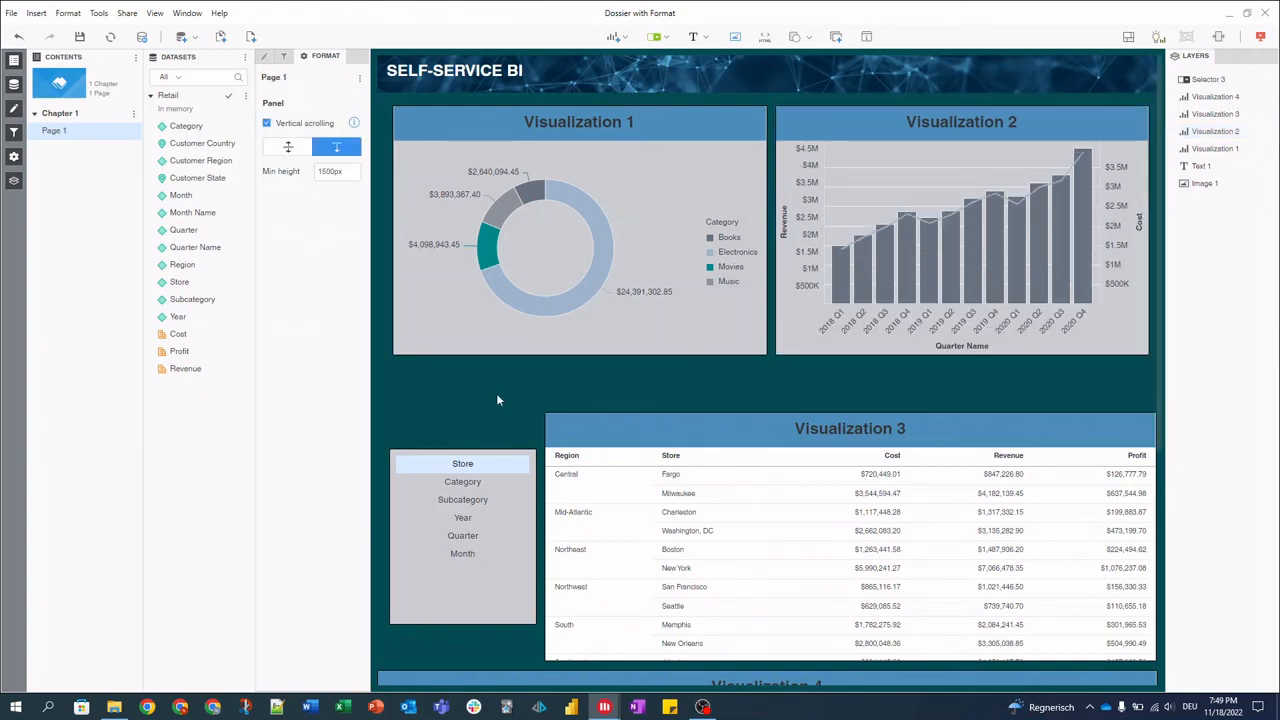